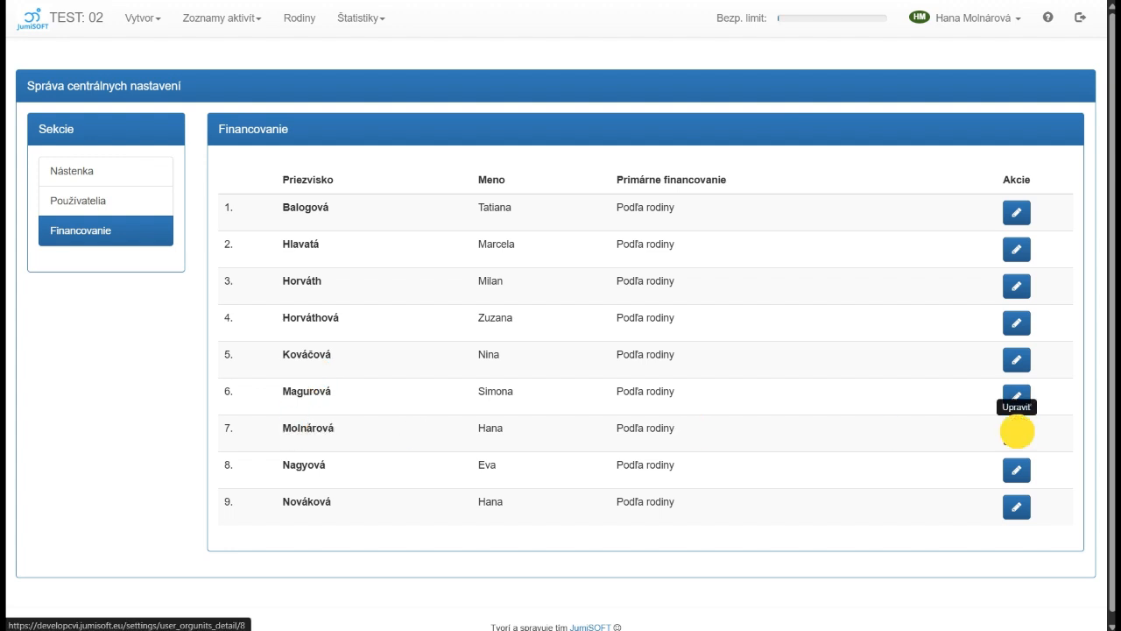
- Assign the MP25 project as primary financing for the signed-in employee in row 7 and save the change
{"action": "left_click_drag", "start_coordinate": [785, 435], "coordinate": [624, 428]}
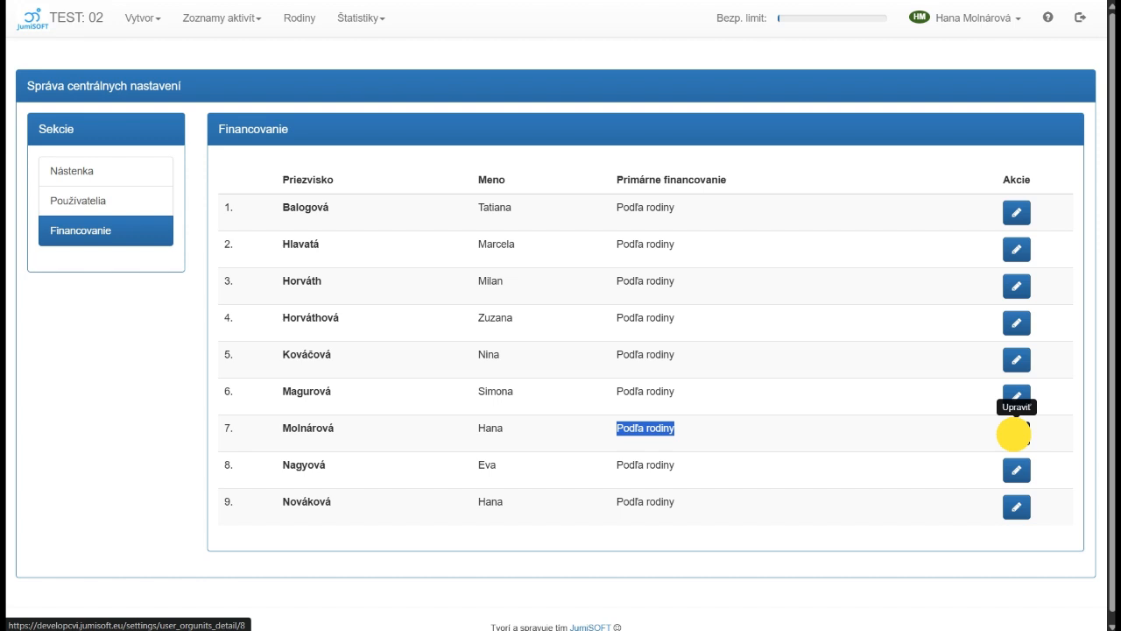
{"action": "left_click", "coordinate": [1016, 433]}
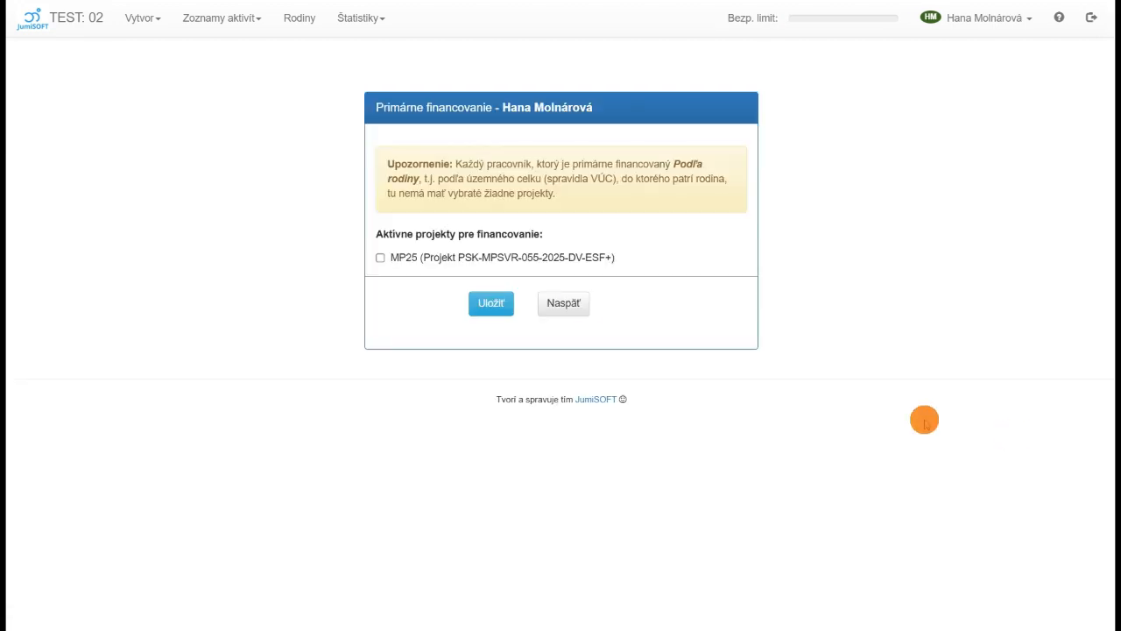
{"action": "left_click", "coordinate": [381, 259]}
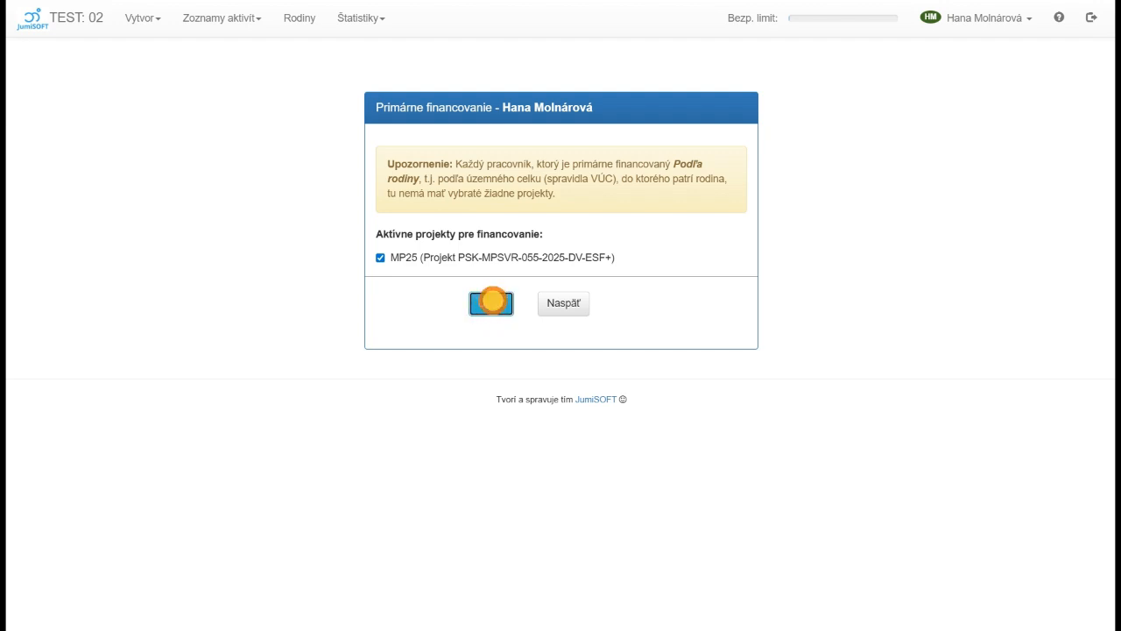
{"action": "left_click", "coordinate": [493, 301]}
{"action": "left_click_drag", "start_coordinate": [653, 458], "coordinate": [613, 459]}
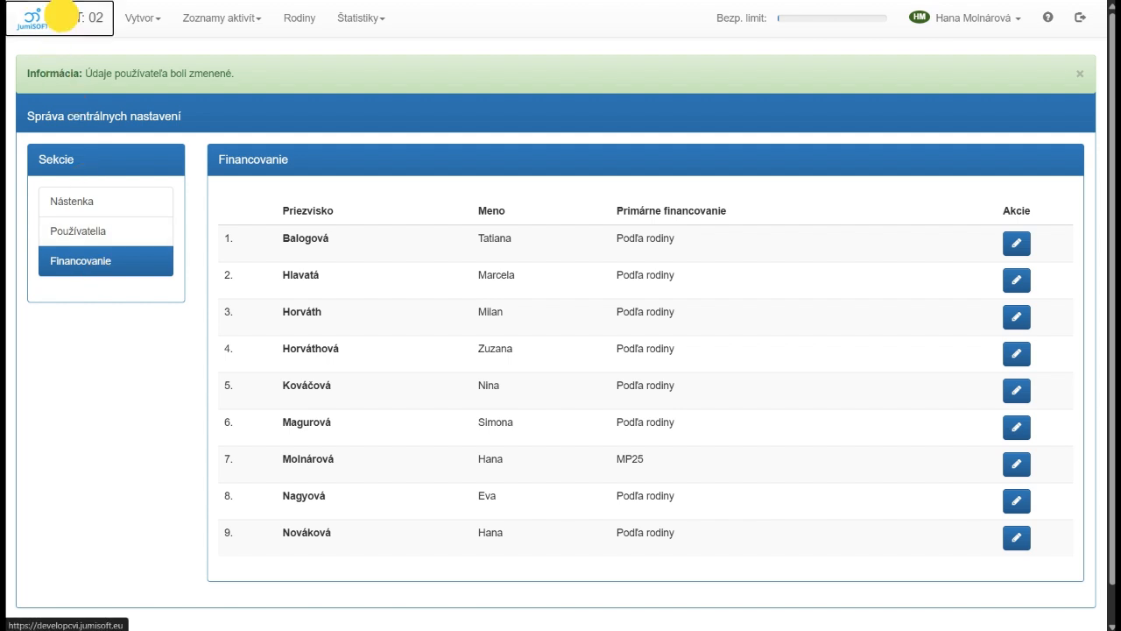
- Open the 60-minute, six-employee activity dated 22.05.2026 from the dashboard and re-save the signed-in employee's work-time record without editing its values
{"action": "left_click", "coordinate": [58, 19]}
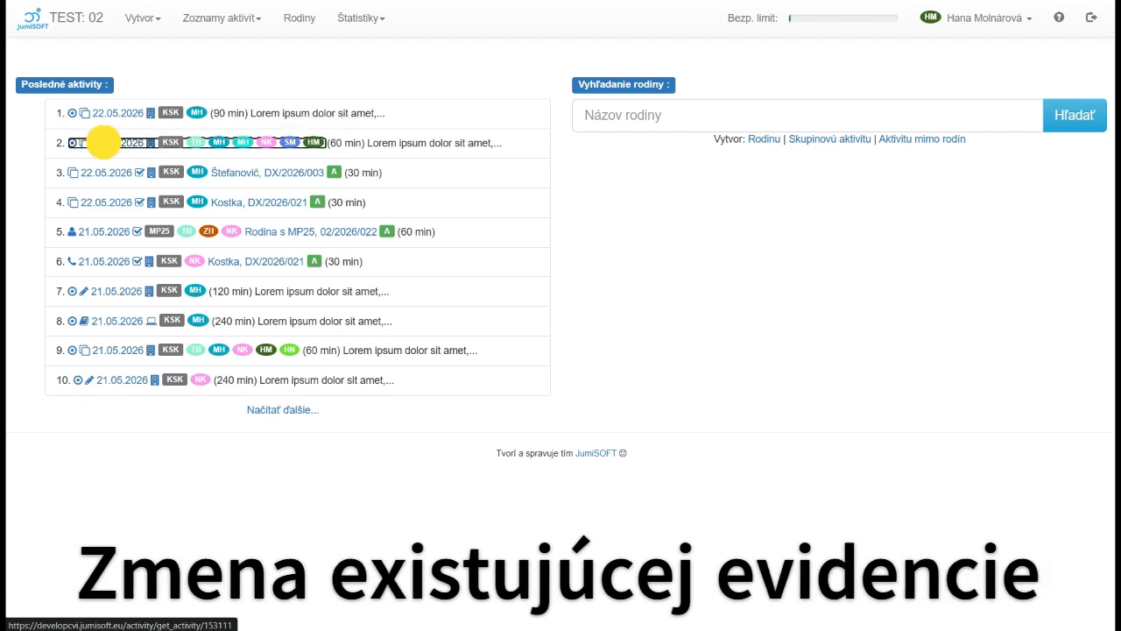
{"action": "left_click", "coordinate": [102, 141]}
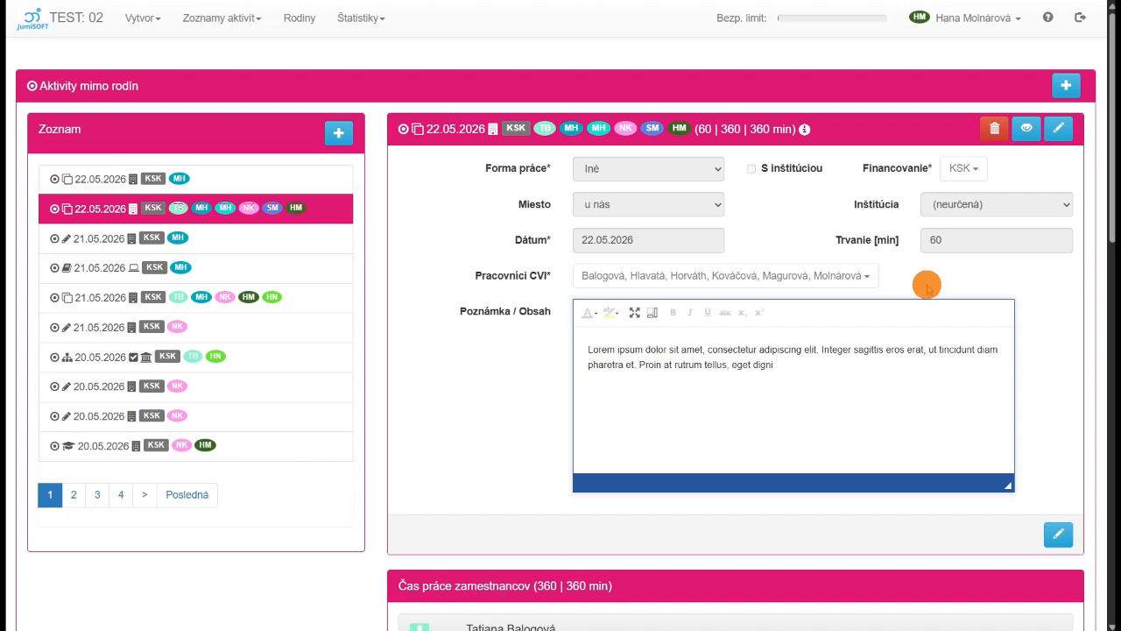
{"action": "scroll", "coordinate": [928, 287], "scroll_direction": "down", "scroll_amount": 6}
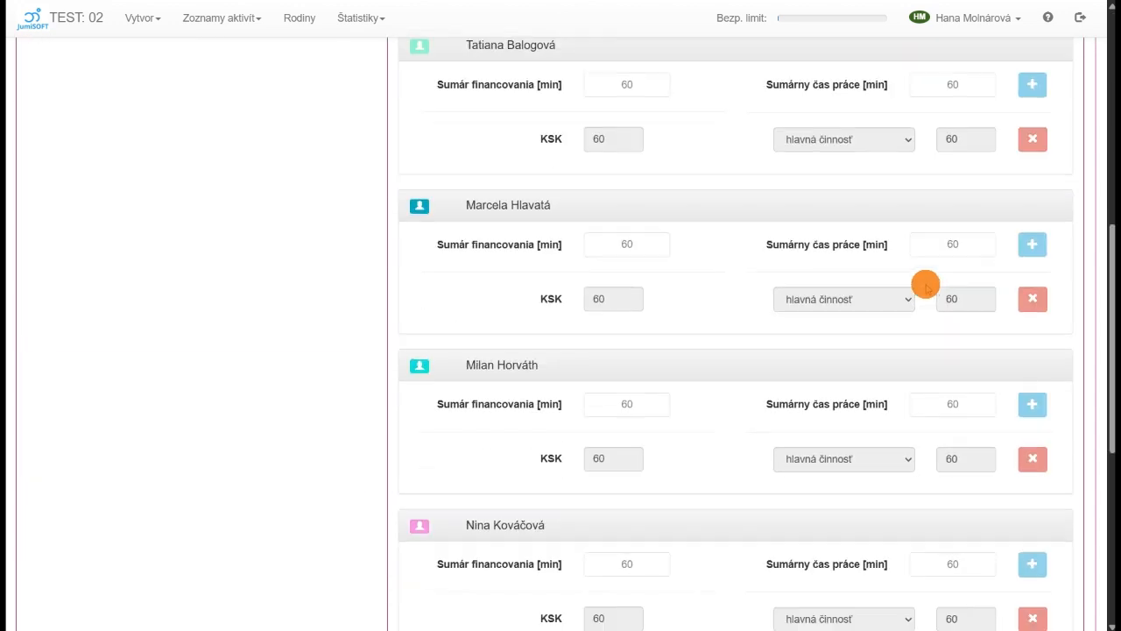
{"action": "scroll", "coordinate": [712, 308], "scroll_direction": "down", "scroll_amount": 5}
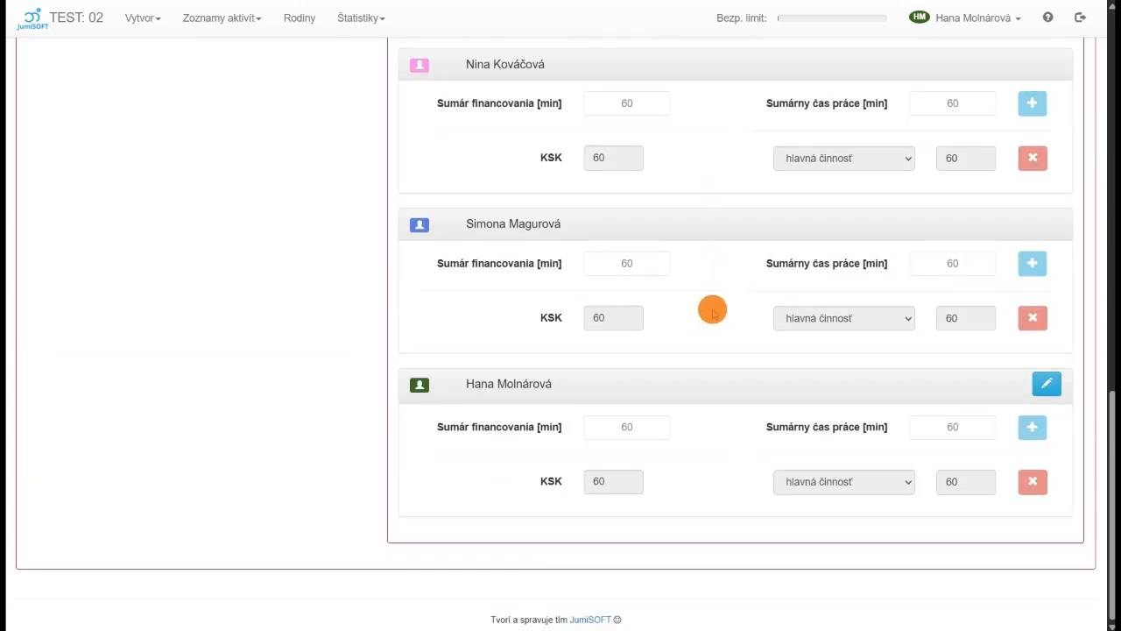
{"action": "left_click", "coordinate": [1047, 383]}
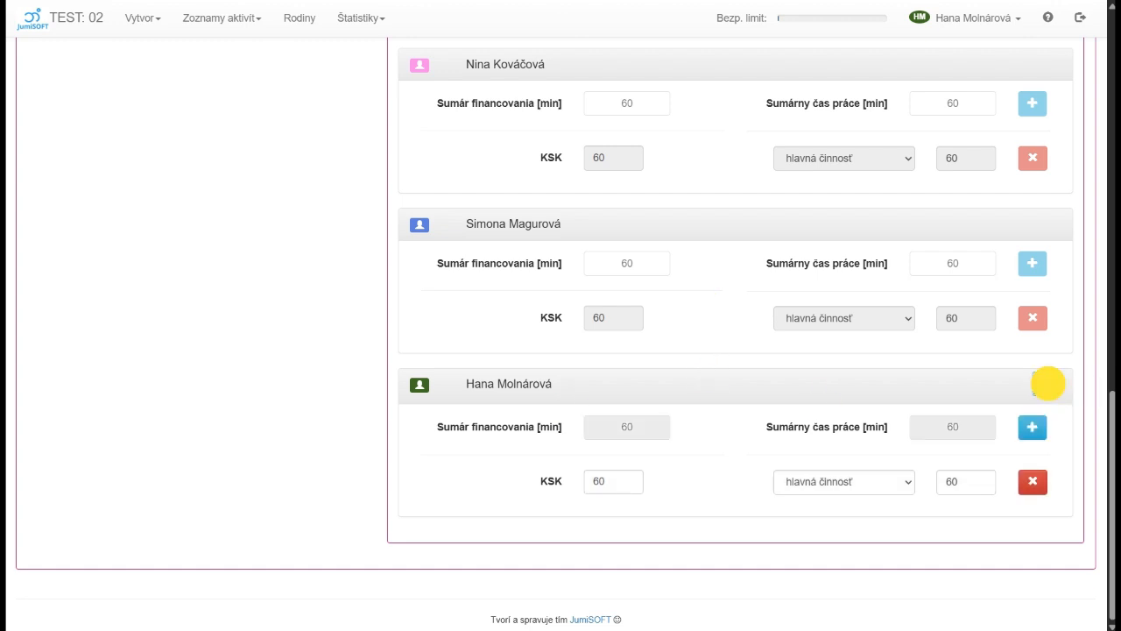
{"action": "left_click", "coordinate": [1048, 384]}
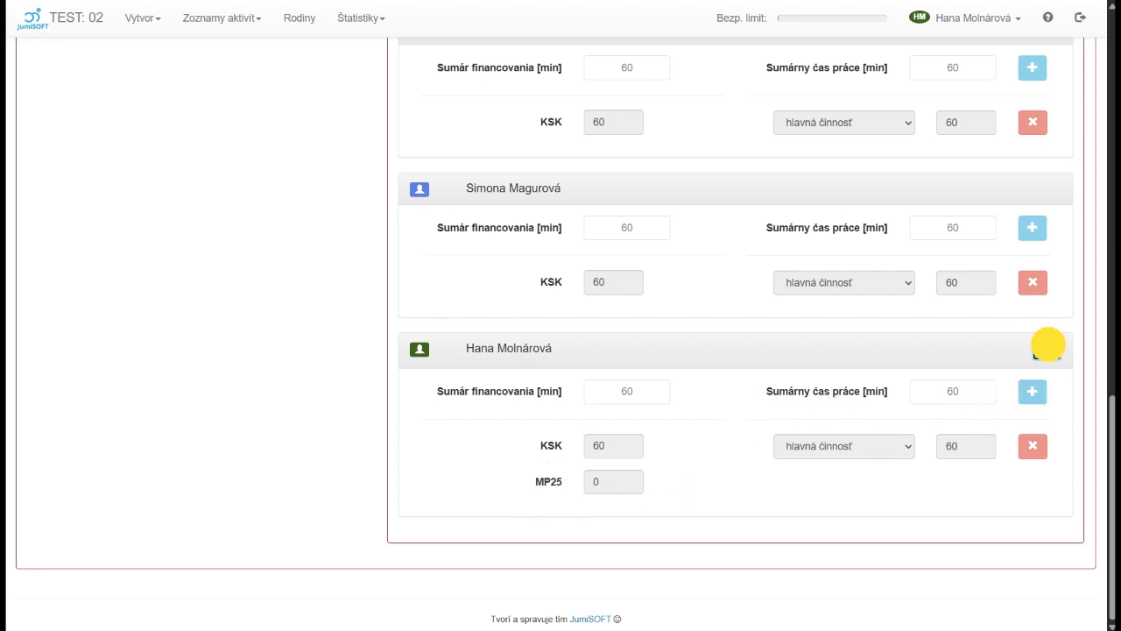
- Set the signed-in employee's financing on this activity to 60 minutes for MP25 and 0 for KSK, and save it
{"action": "left_click", "coordinate": [1047, 348]}
{"action": "left_click", "coordinate": [613, 481]}
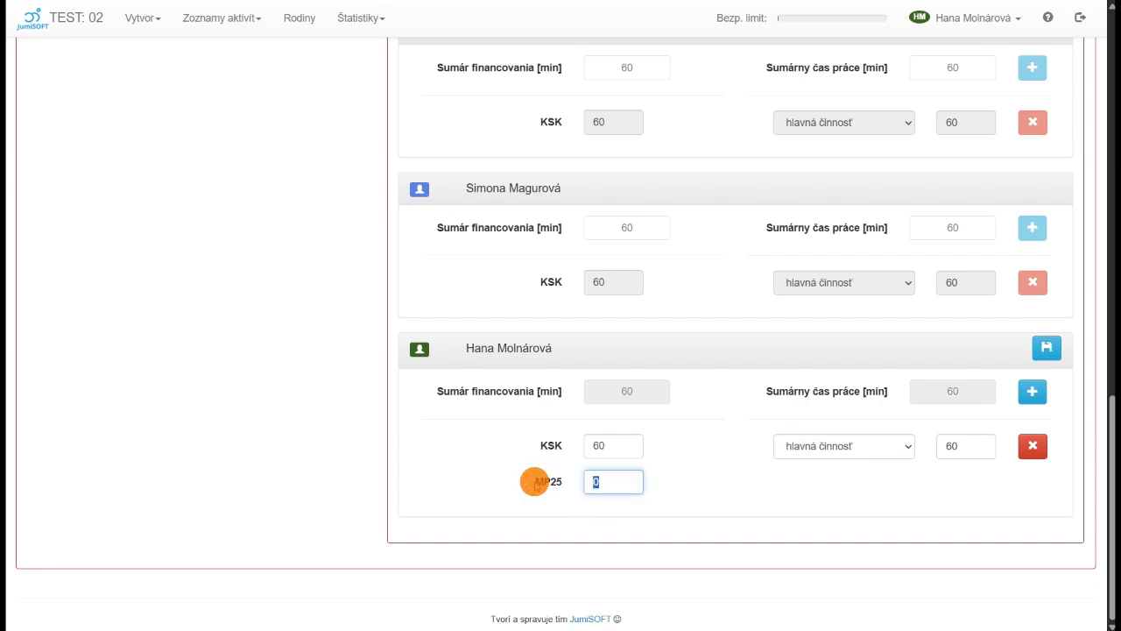
{"action": "type", "text": "60"}
{"action": "left_click", "coordinate": [561, 437]}
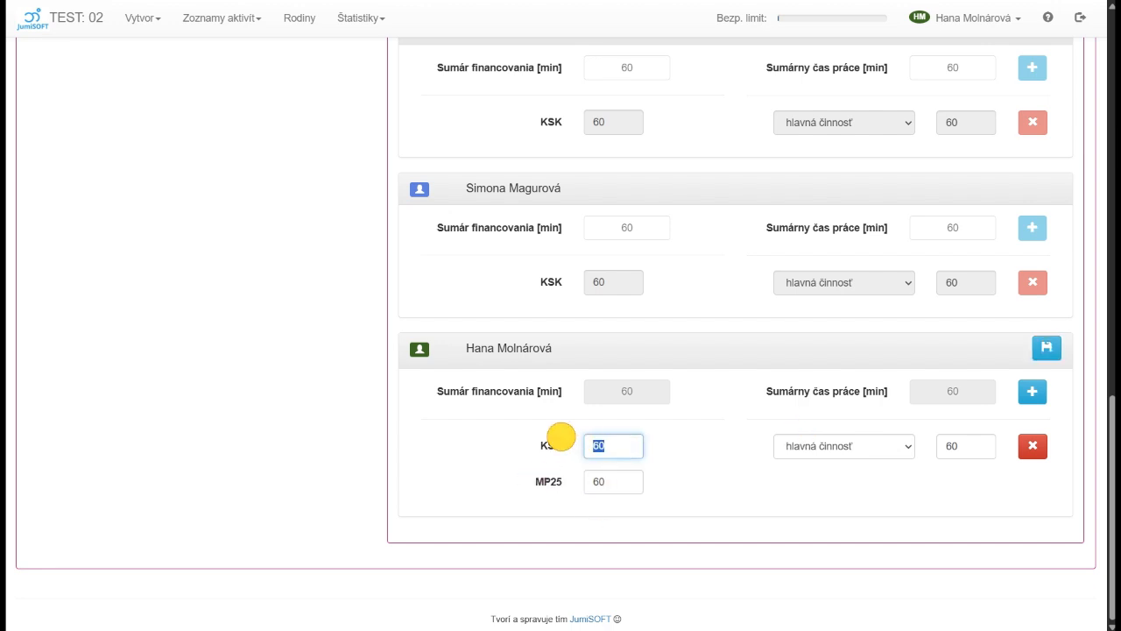
{"action": "type", "text": "0"}
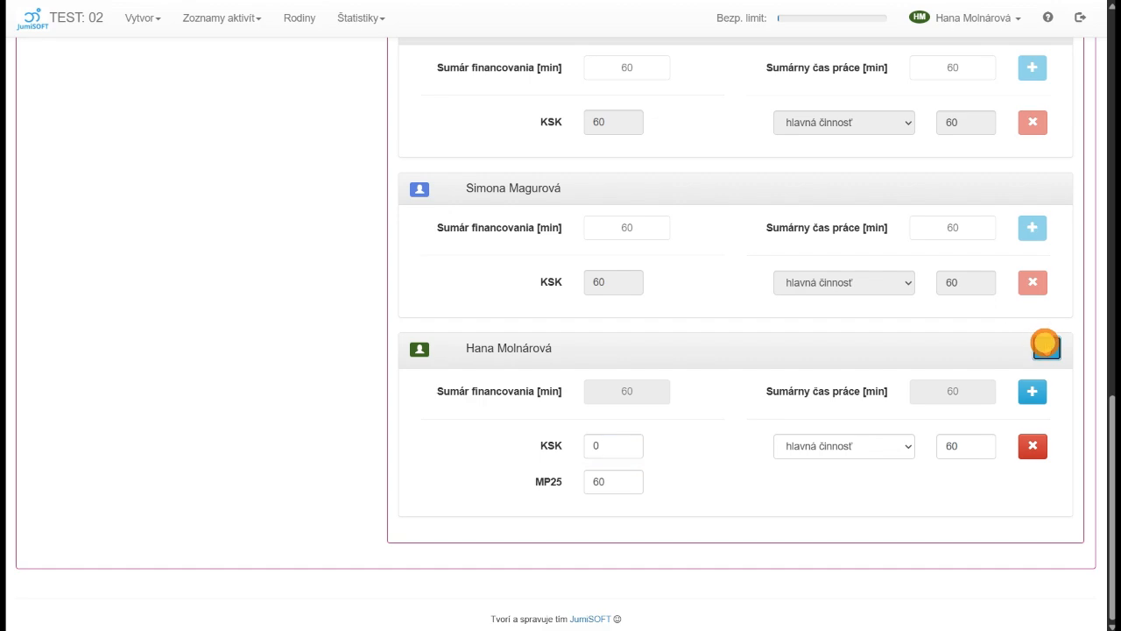
{"action": "left_click", "coordinate": [1047, 347]}
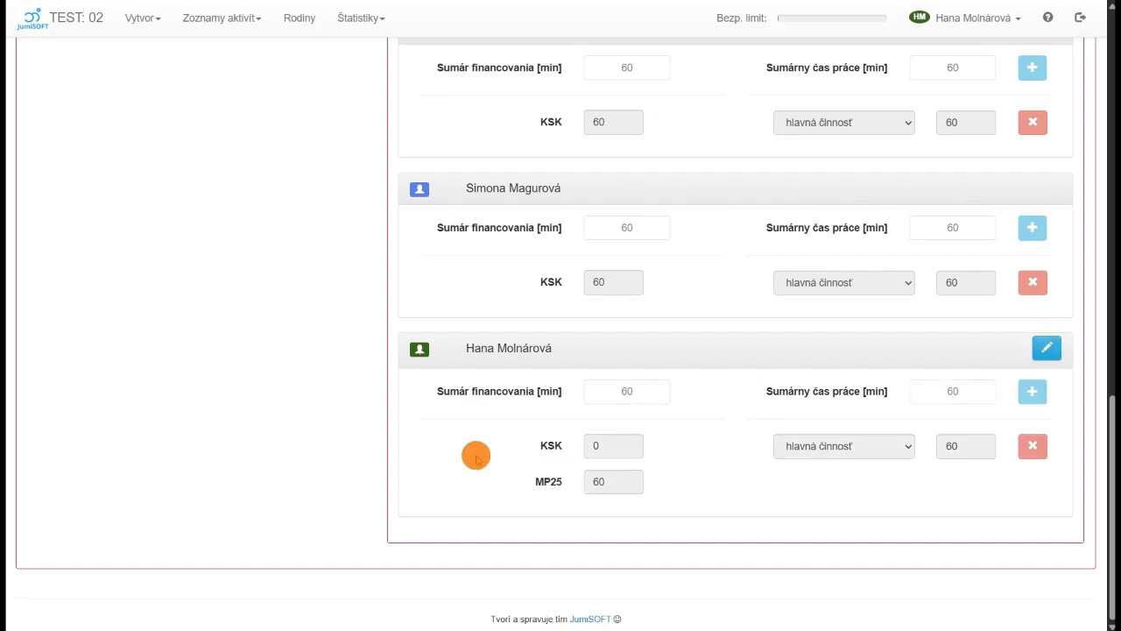
- Return to the dashboard, load more recent activities and open the signed-in employee's 90-minute family activity dated 21.05.2026
{"action": "scroll", "coordinate": [534, 451], "scroll_direction": "up", "scroll_amount": 15}
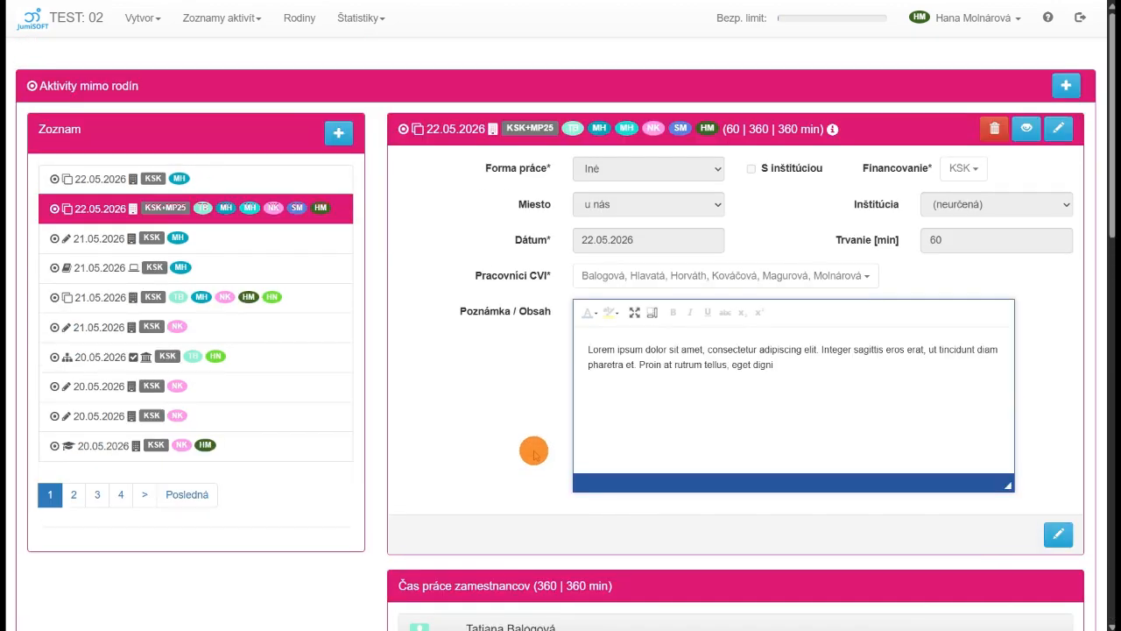
{"action": "mouse_move", "coordinate": [508, 130]}
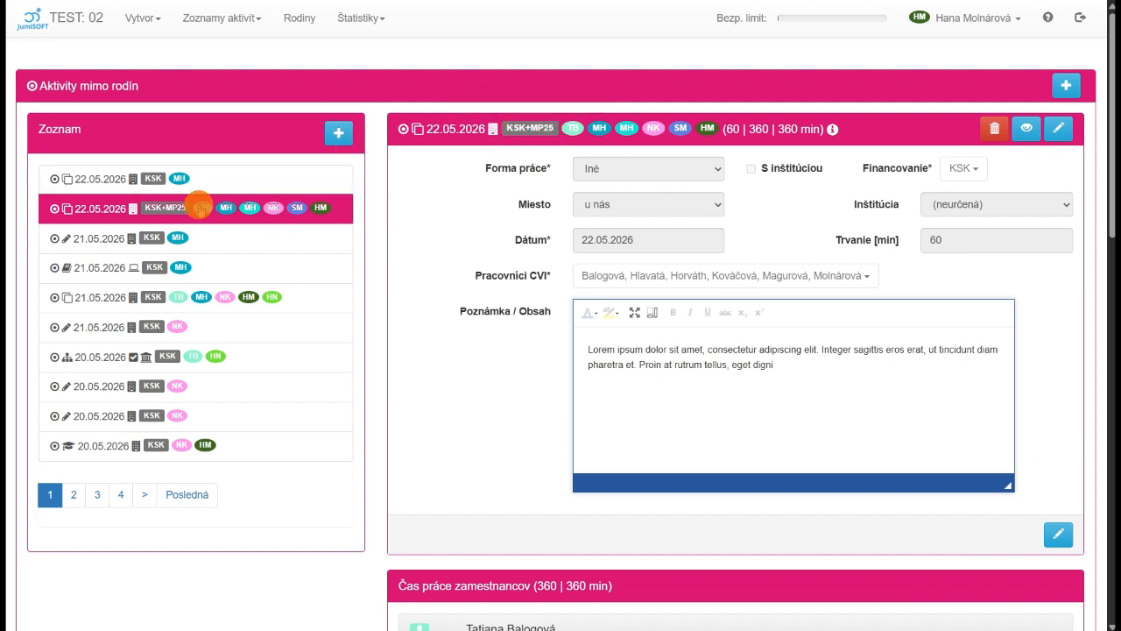
{"action": "scroll", "coordinate": [416, 302], "scroll_direction": "down", "scroll_amount": 4}
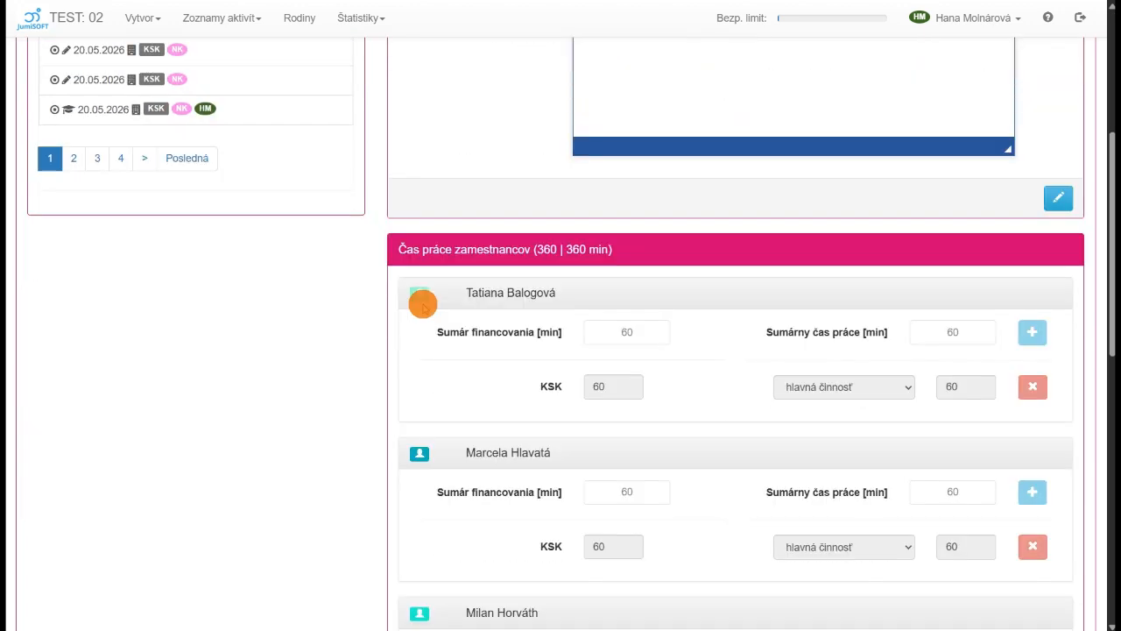
{"action": "scroll", "coordinate": [424, 306], "scroll_direction": "up", "scroll_amount": 4}
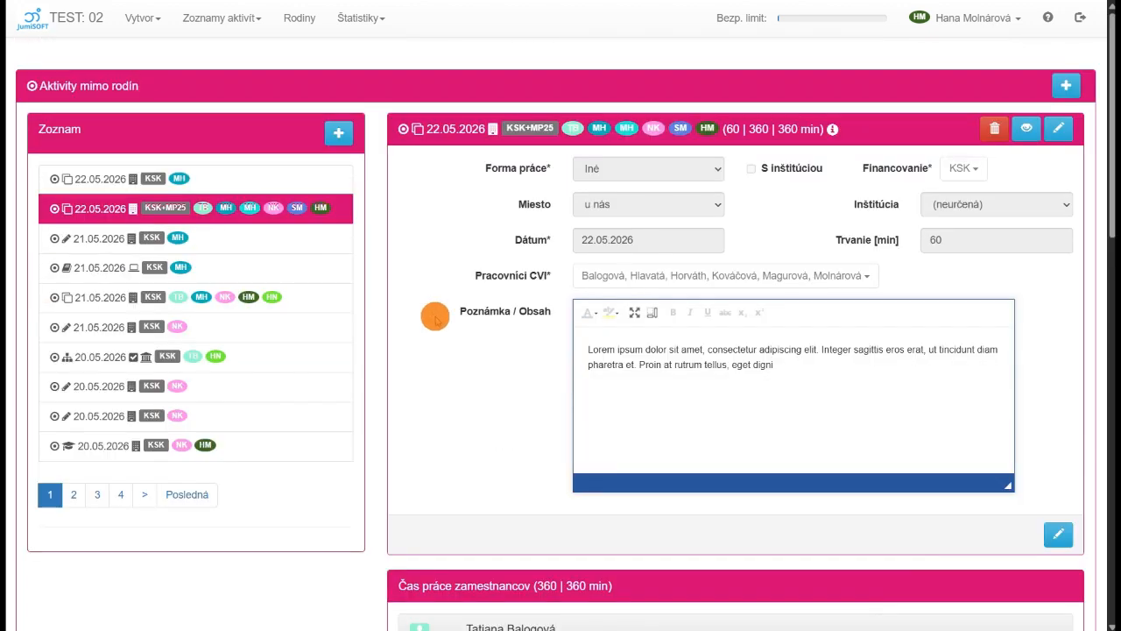
{"action": "left_click", "coordinate": [75, 21]}
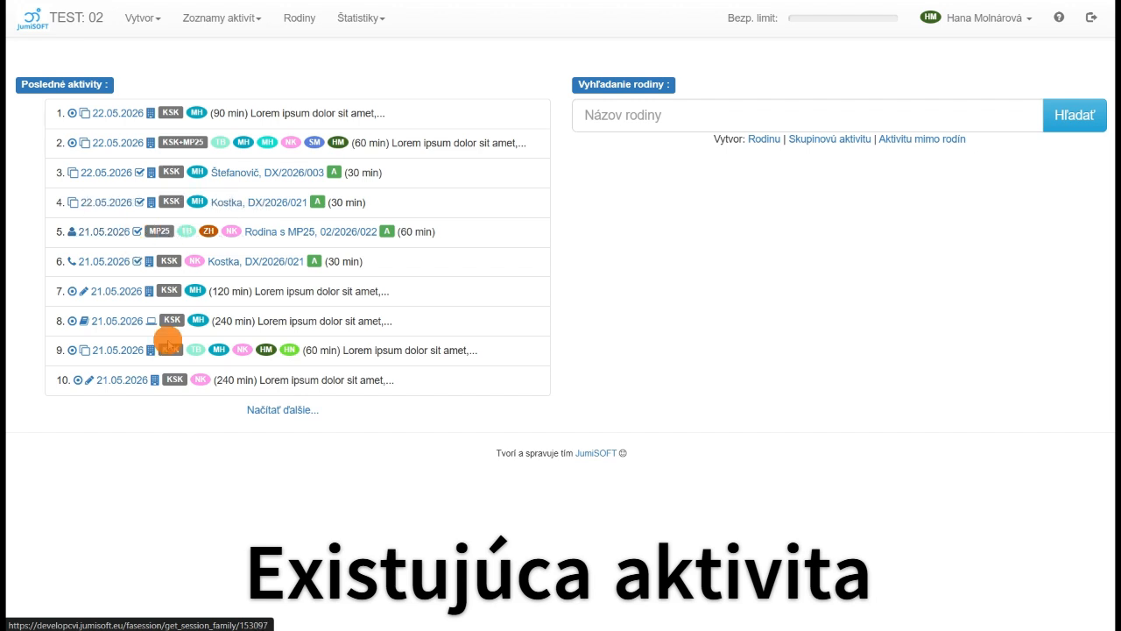
{"action": "left_click", "coordinate": [282, 408]}
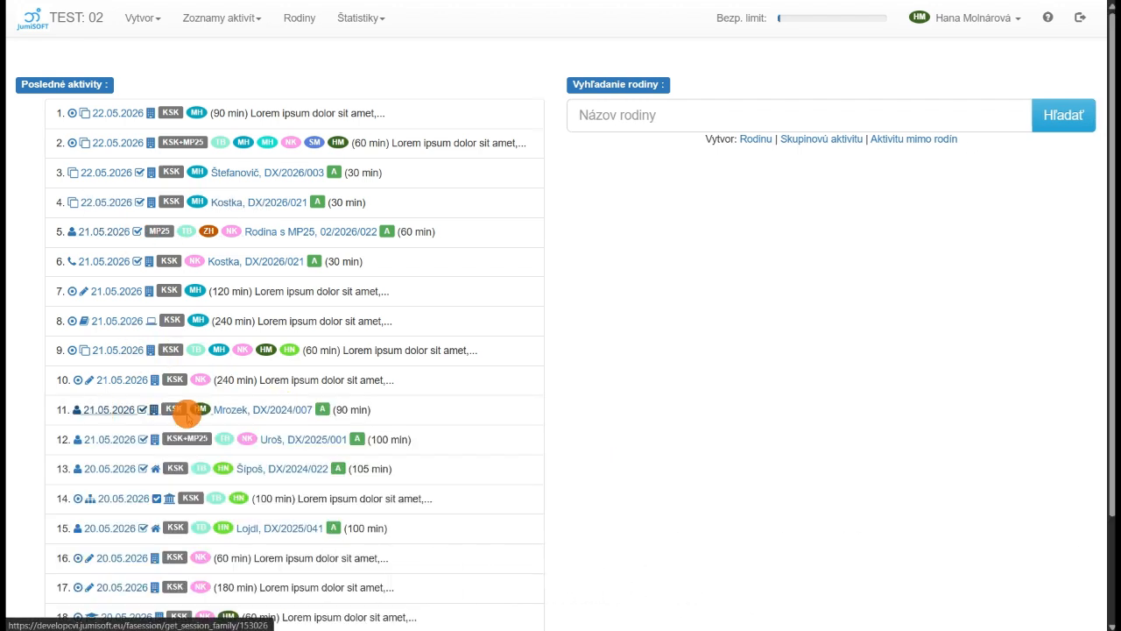
{"action": "left_click", "coordinate": [99, 410]}
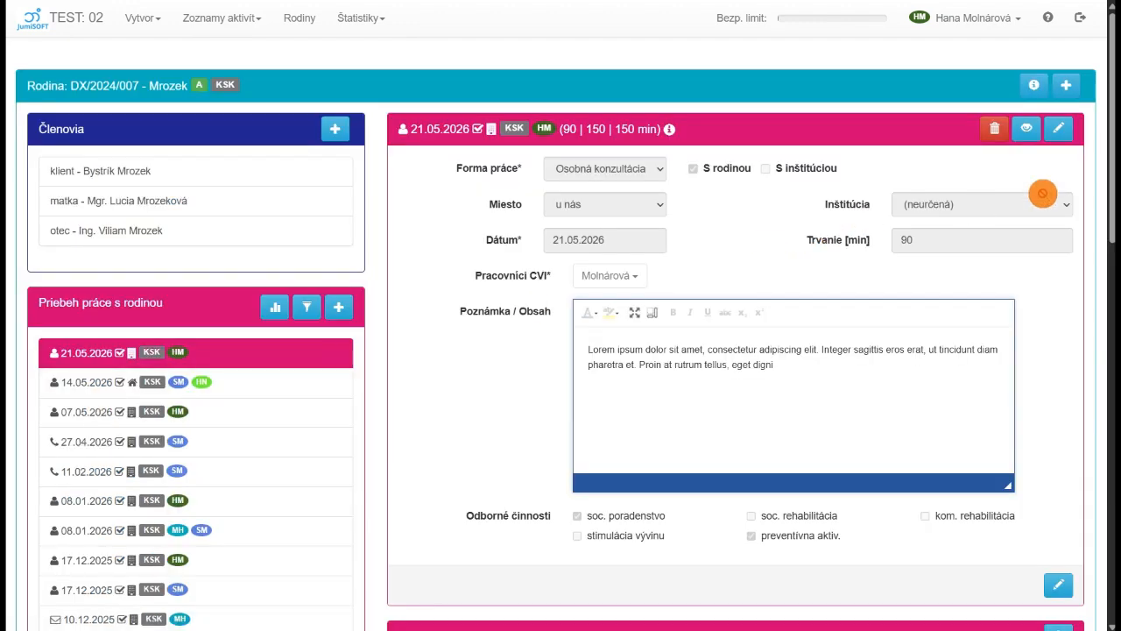
- Put the employee's work-time record on the family consultation into editing and re-save it without changing its values
{"action": "scroll", "coordinate": [1057, 189], "scroll_direction": "down", "scroll_amount": 6}
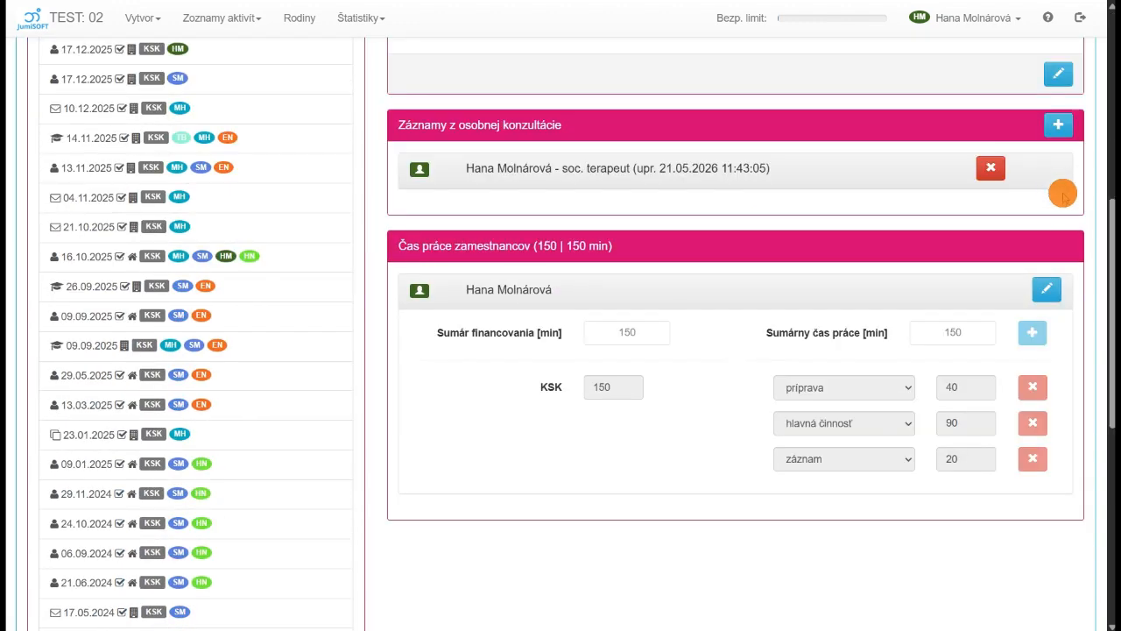
{"action": "left_click", "coordinate": [1047, 289]}
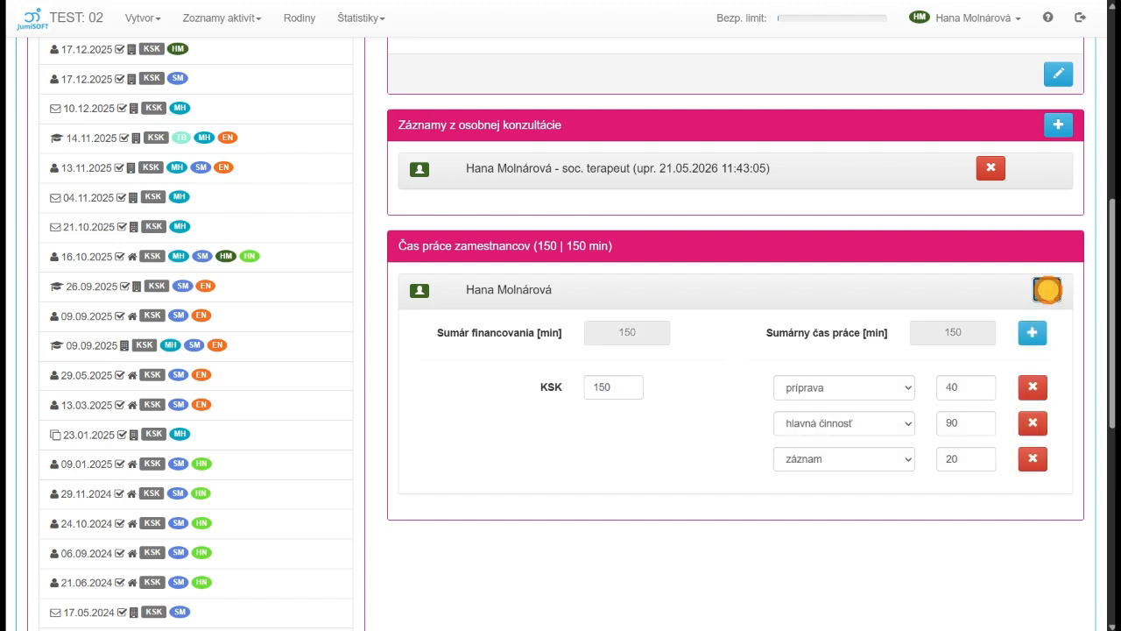
{"action": "left_click", "coordinate": [1048, 289]}
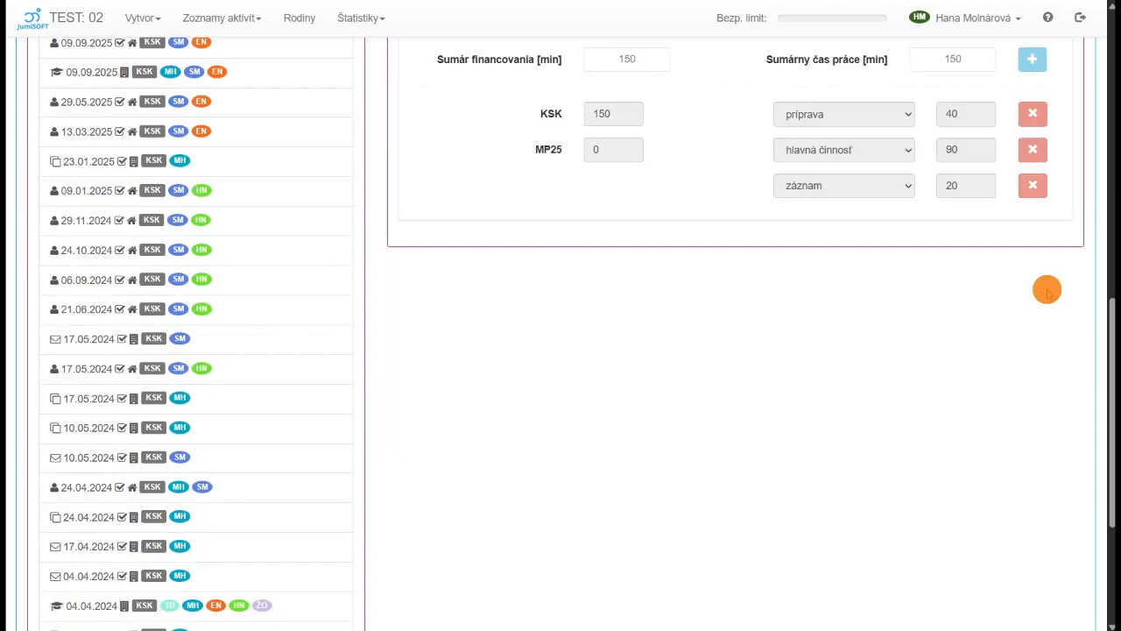
- Set the employee's financing on the family consultation to 150 minutes for MP25 and 0 for KSK, and save it
{"action": "scroll", "coordinate": [675, 243], "scroll_direction": "up", "scroll_amount": 3}
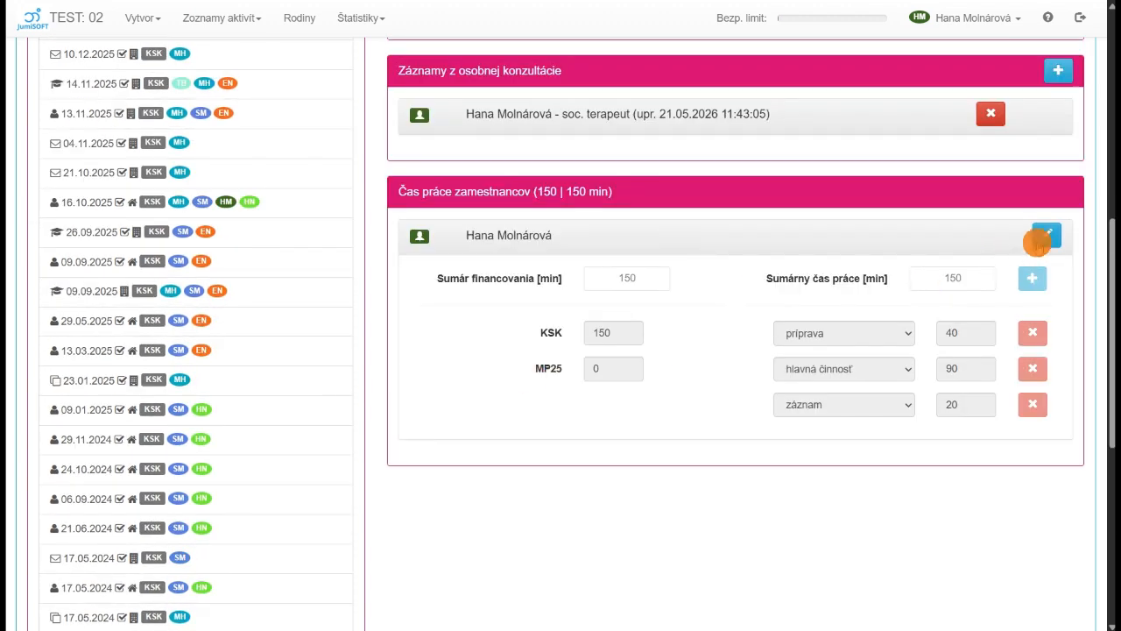
{"action": "left_click", "coordinate": [1044, 235]}
{"action": "left_click_drag", "start_coordinate": [608, 362], "coordinate": [578, 368]}
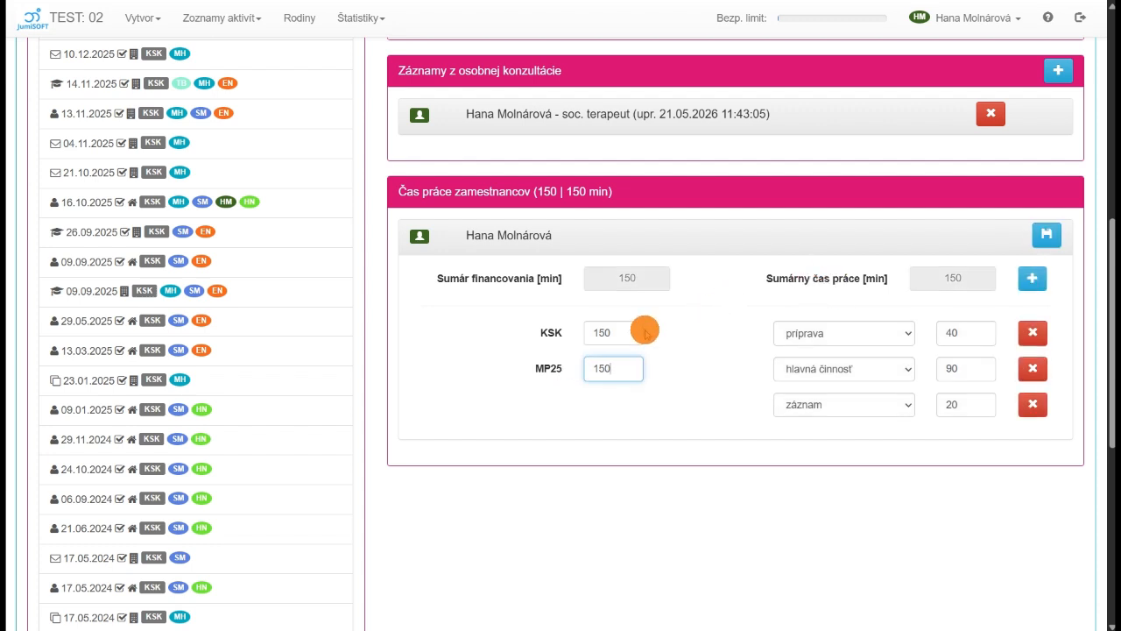
{"action": "left_click_drag", "start_coordinate": [646, 330], "coordinate": [558, 332]}
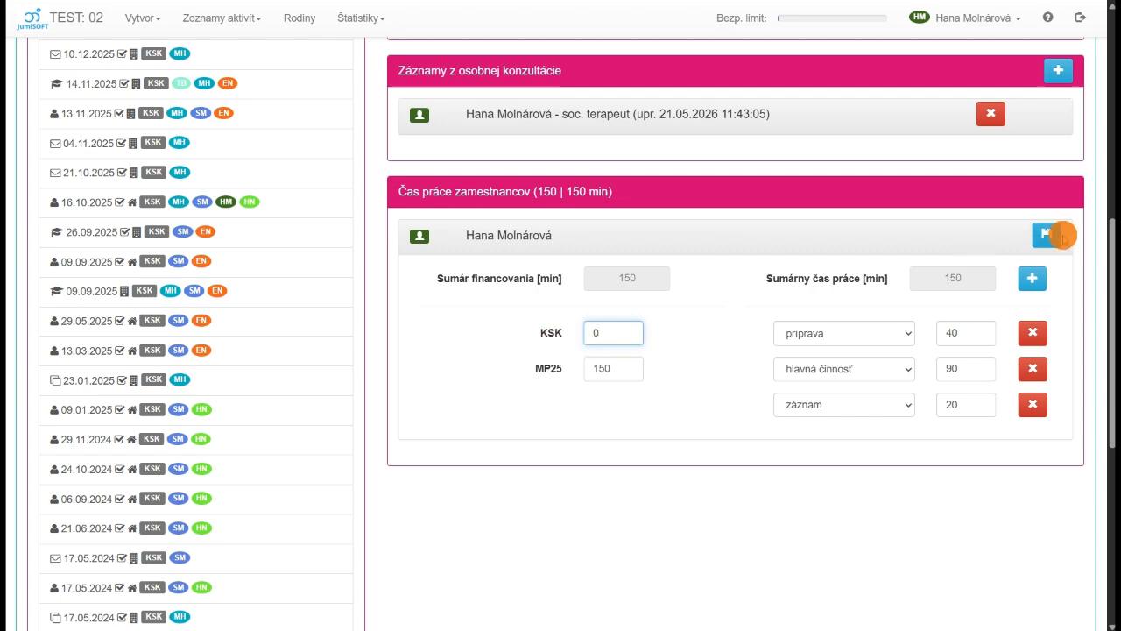
{"action": "left_click", "coordinate": [1048, 233]}
{"action": "scroll", "coordinate": [1051, 290], "scroll_direction": "down", "scroll_amount": 2}
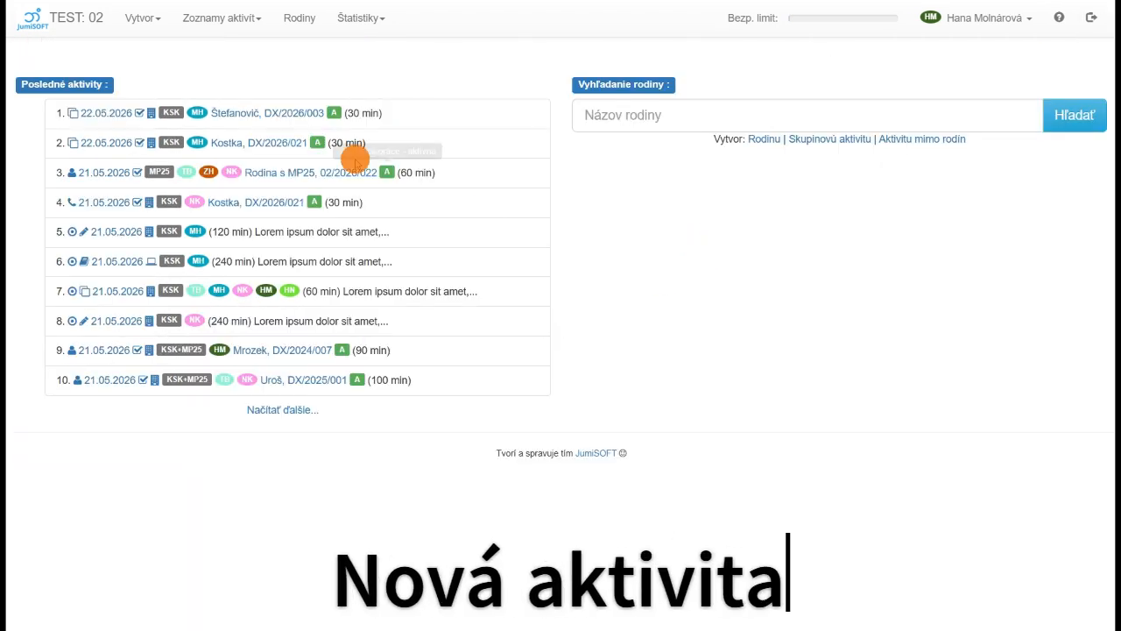
- Start a new activity outside families and choose Porada as its form of work
{"action": "left_click", "coordinate": [146, 19]}
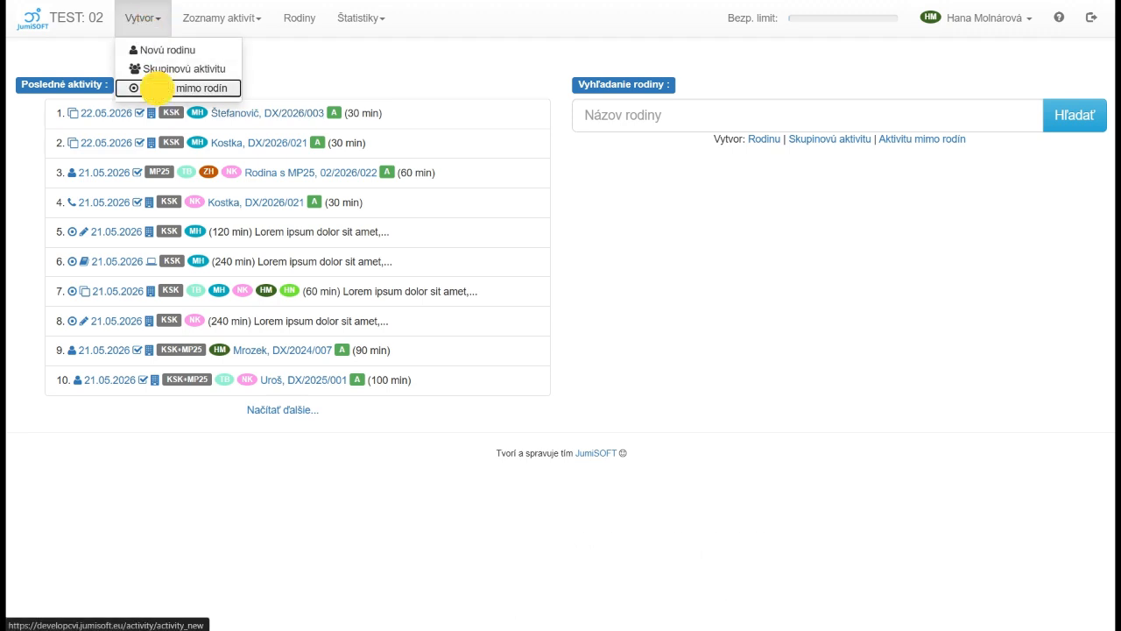
{"action": "left_click", "coordinate": [156, 88]}
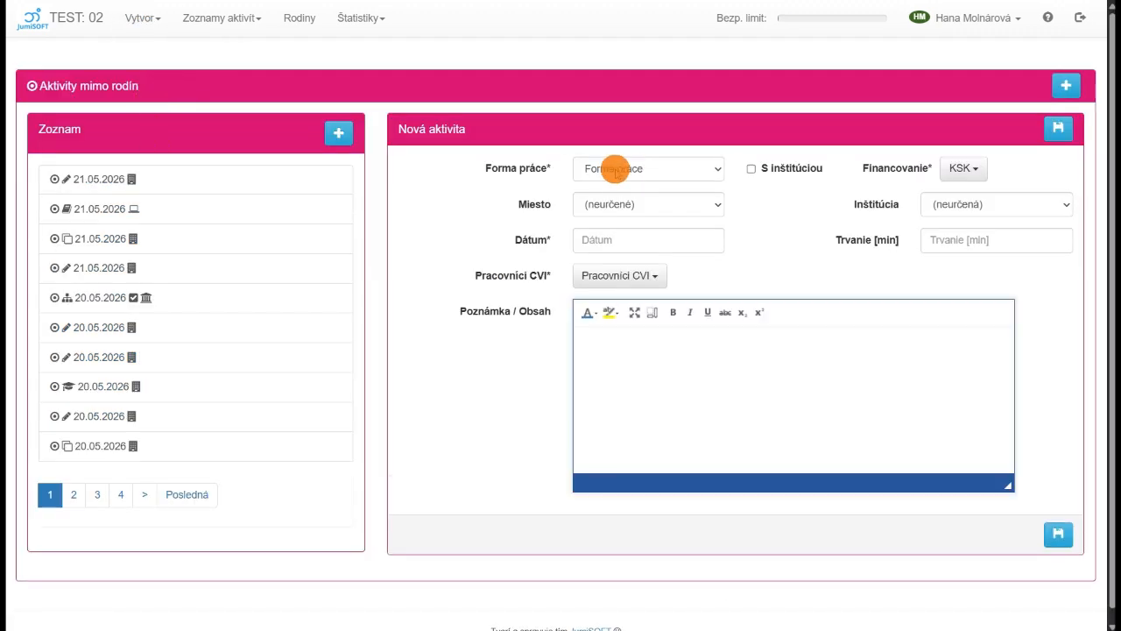
{"action": "left_click", "coordinate": [643, 167]}
{"action": "left_click", "coordinate": [626, 262]}
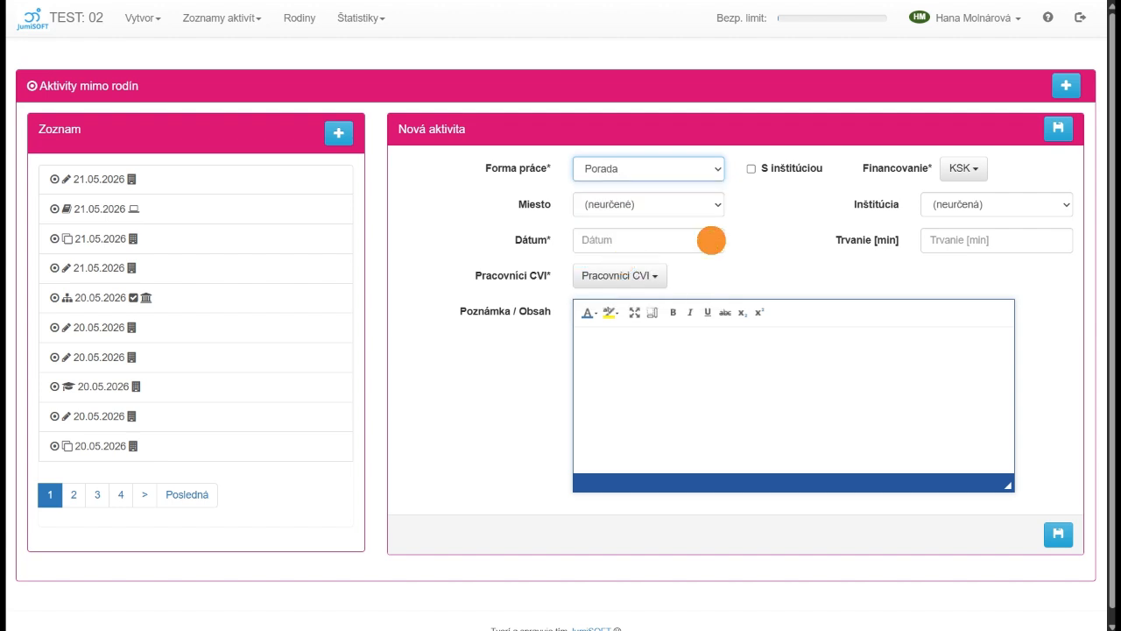
- Set the new activity's date to 22.05.2026 and its duration to 60 minutes
{"action": "left_click", "coordinate": [605, 241]}
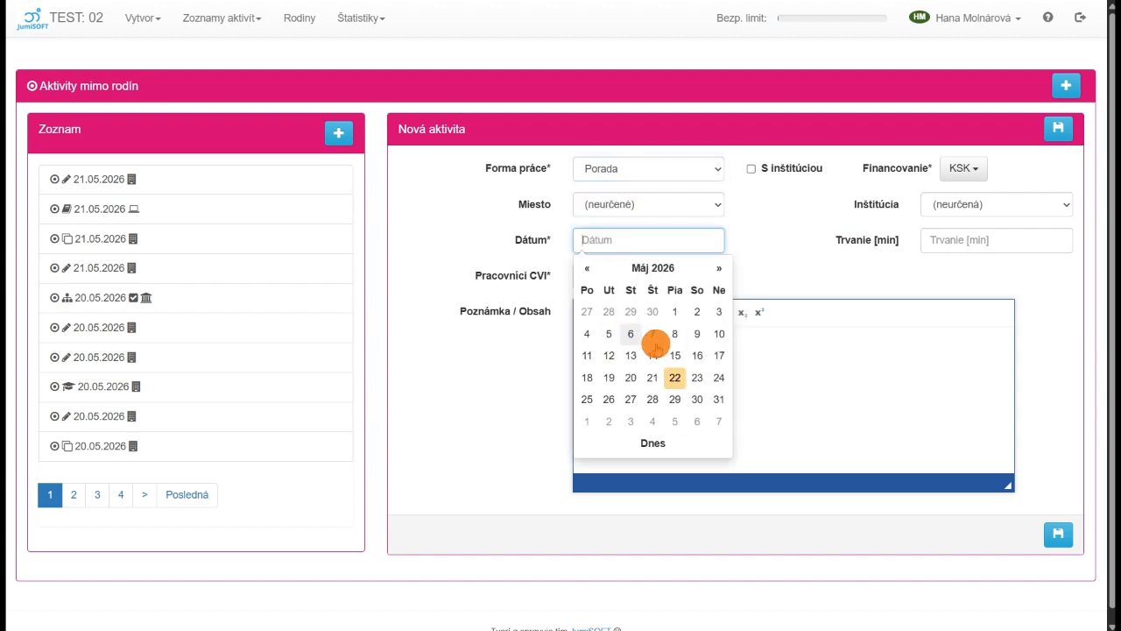
{"action": "left_click", "coordinate": [674, 377]}
{"action": "left_click", "coordinate": [957, 243]}
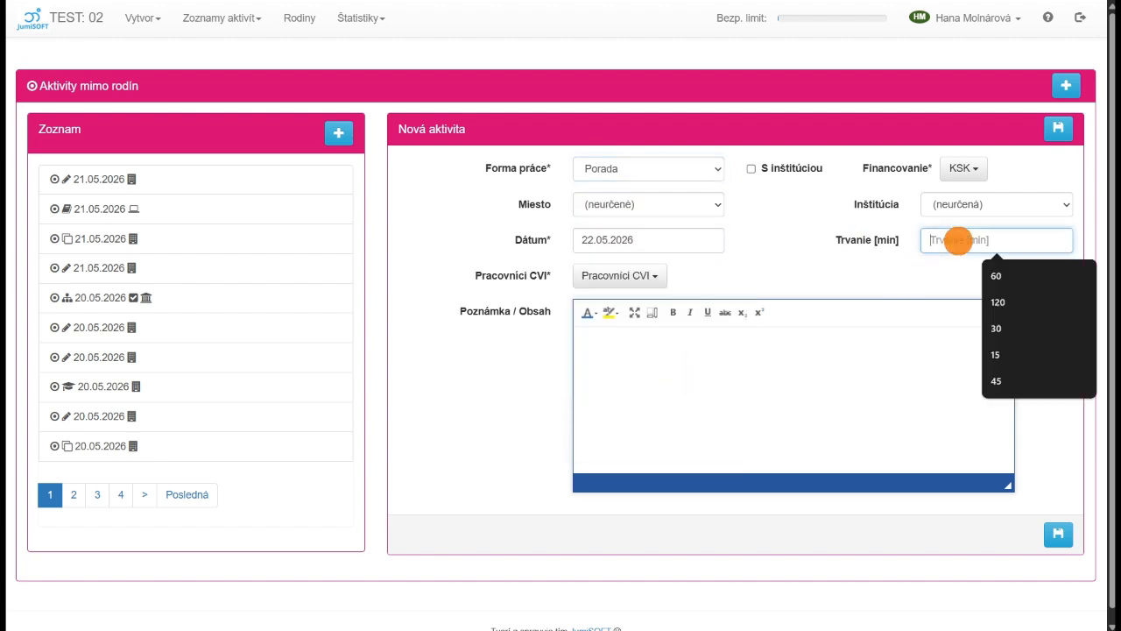
{"action": "type", "text": "60"}
- Assign four CVI workers to the new Porada activity: the first three employees listed and the employee financed by MP25
{"action": "left_click", "coordinate": [623, 275]}
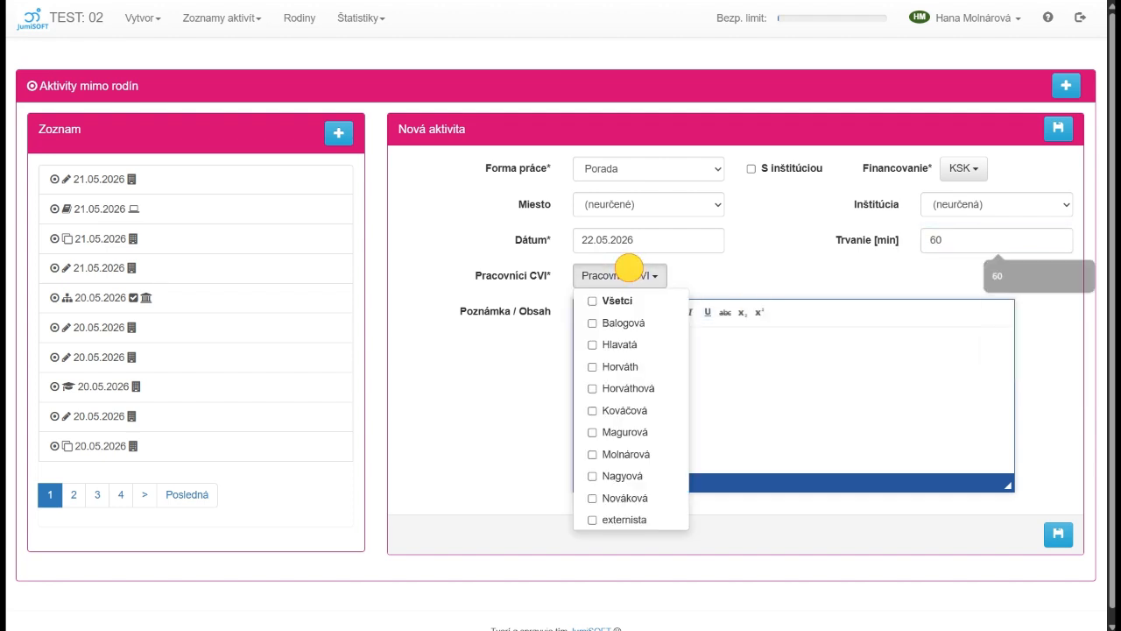
{"action": "left_click", "coordinate": [617, 323]}
{"action": "left_click", "coordinate": [618, 344]}
{"action": "left_click", "coordinate": [619, 366]}
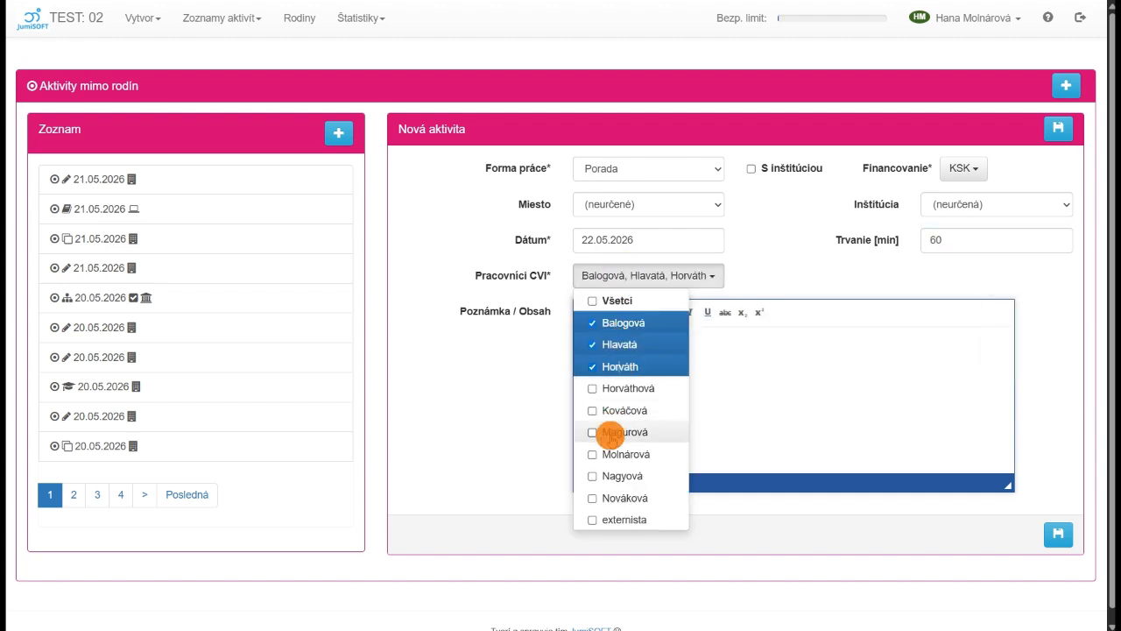
{"action": "left_click", "coordinate": [610, 452]}
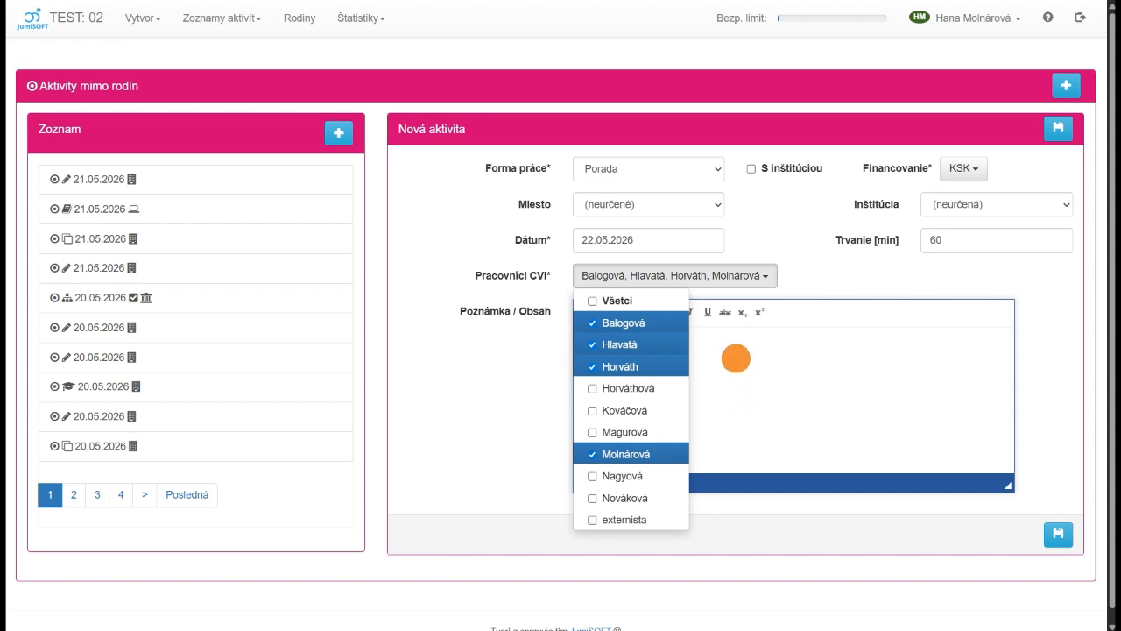
{"action": "left_click", "coordinate": [827, 253]}
- Enter "Test" as the new activity's note and save the activity
{"action": "left_click", "coordinate": [694, 369]}
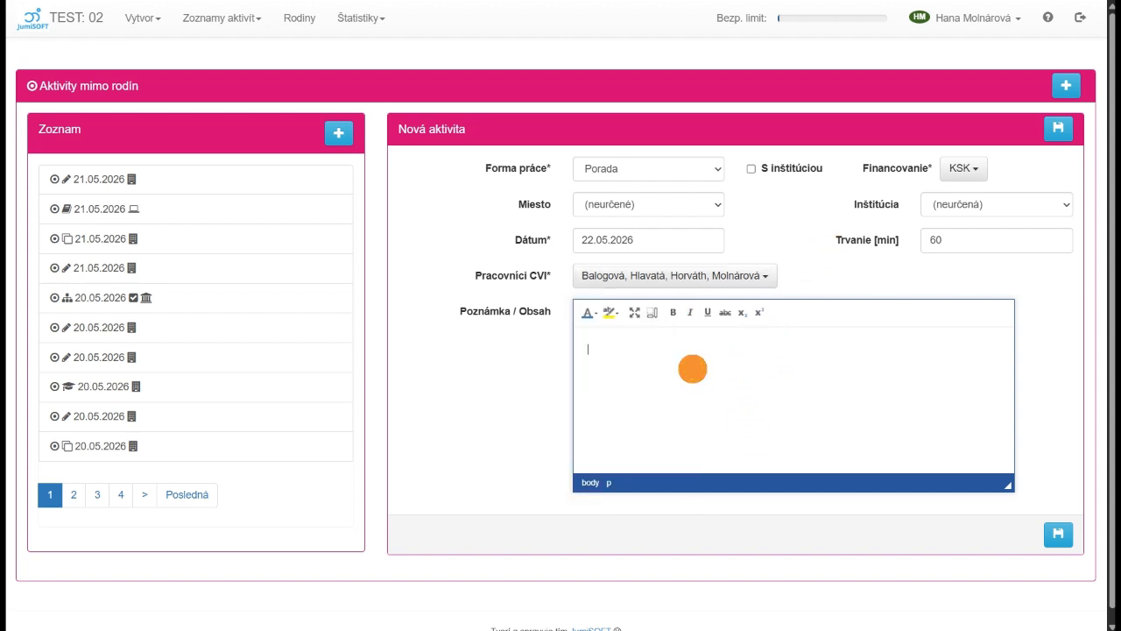
{"action": "type", "text": "Test"}
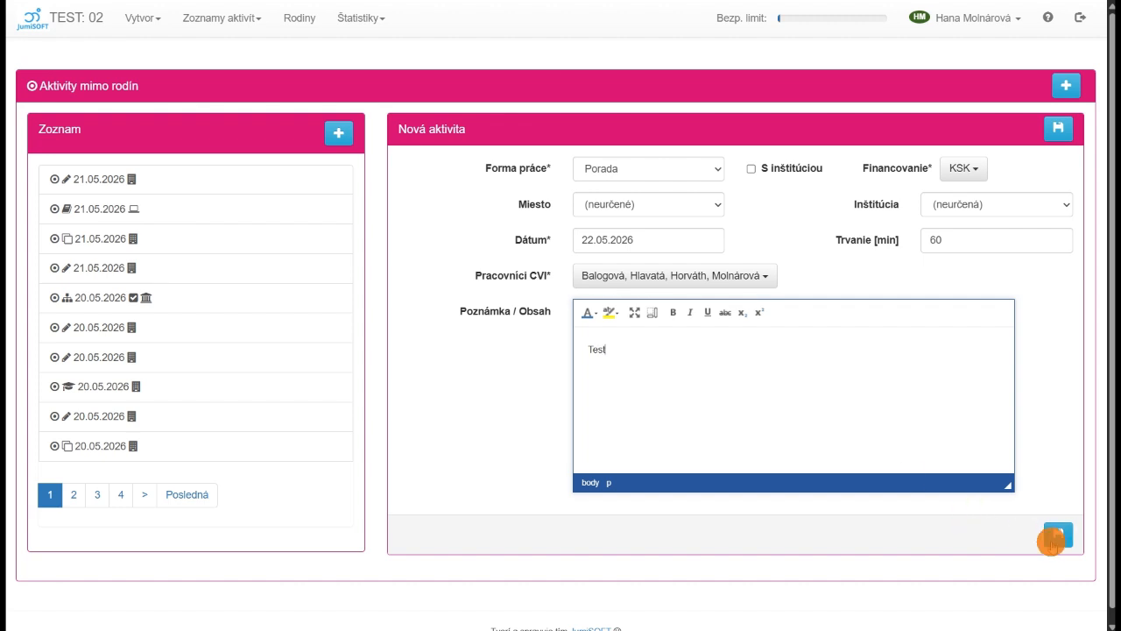
{"action": "left_click", "coordinate": [1055, 534]}
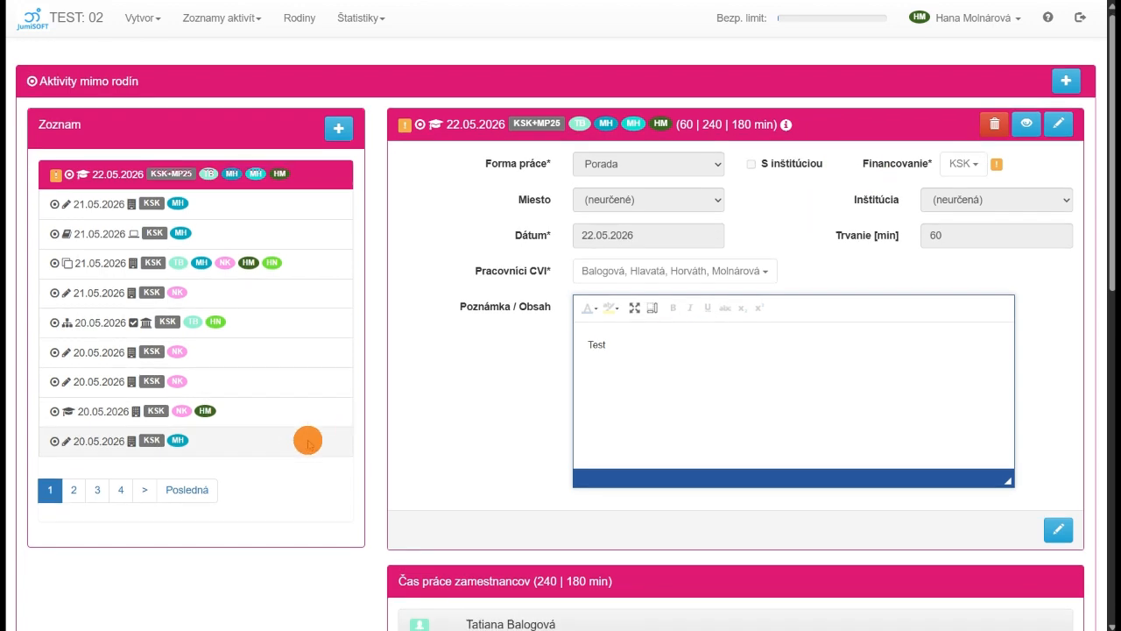
- Set the project-financed employee's MP25 financing on the new activity to 60 minutes and save it
{"action": "scroll", "coordinate": [493, 411], "scroll_direction": "down", "scroll_amount": 7}
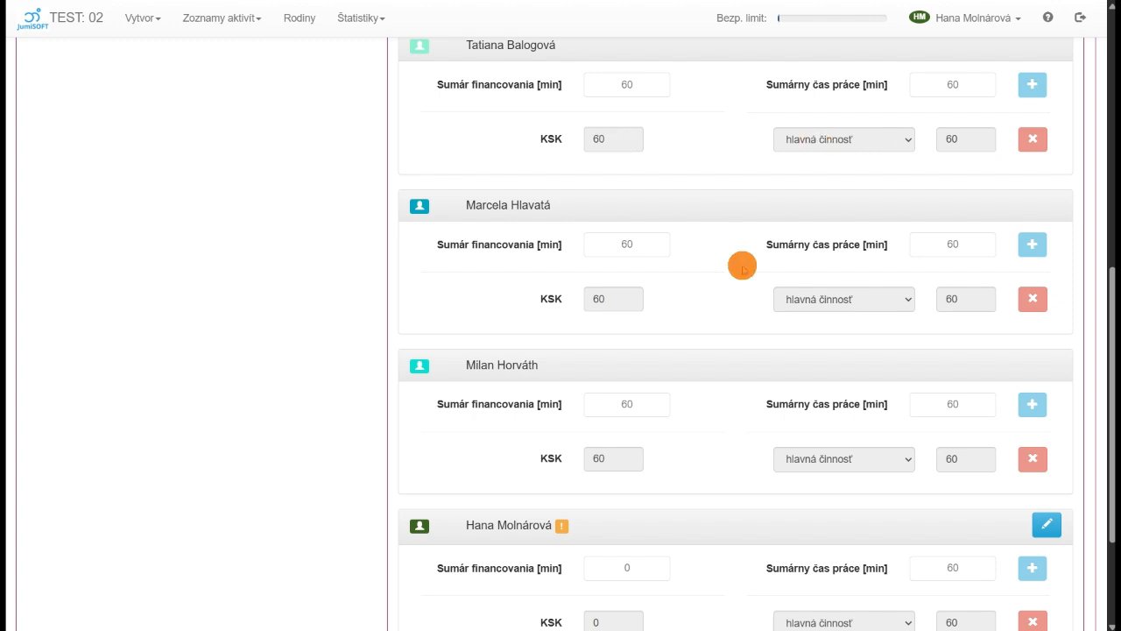
{"action": "scroll", "coordinate": [873, 325], "scroll_direction": "down", "scroll_amount": 2}
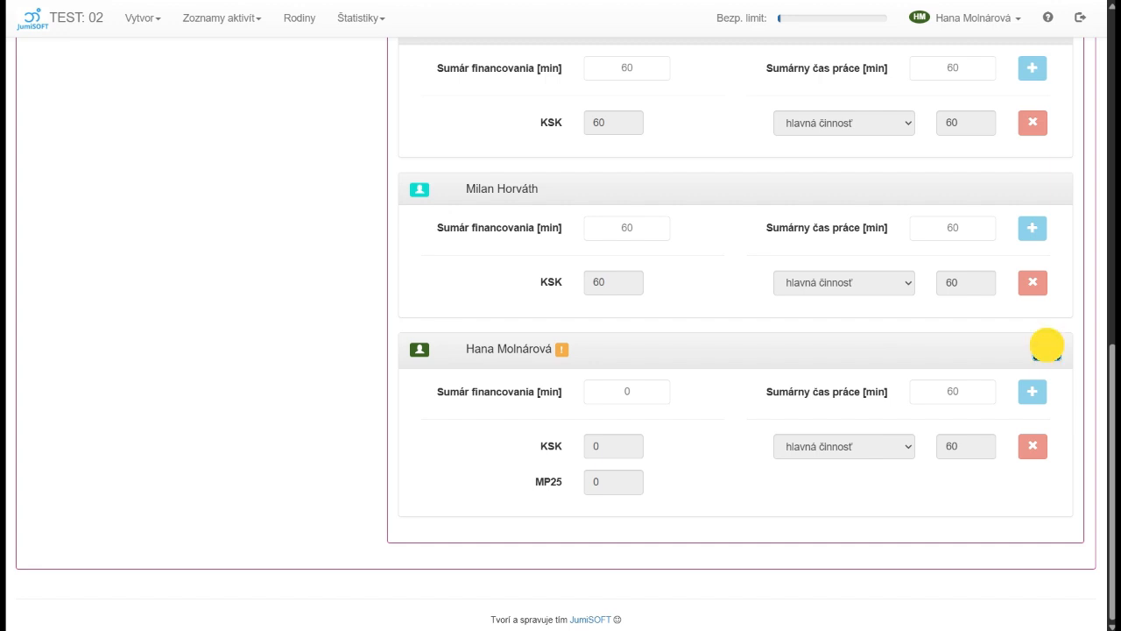
{"action": "left_click", "coordinate": [1046, 345]}
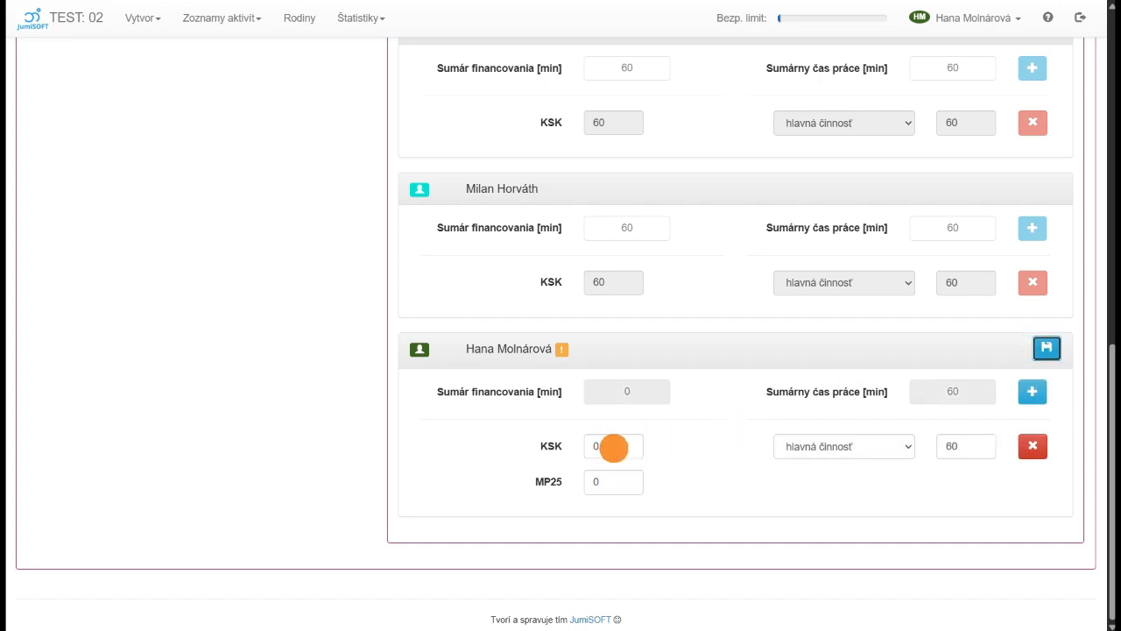
{"action": "left_click", "coordinate": [605, 478]}
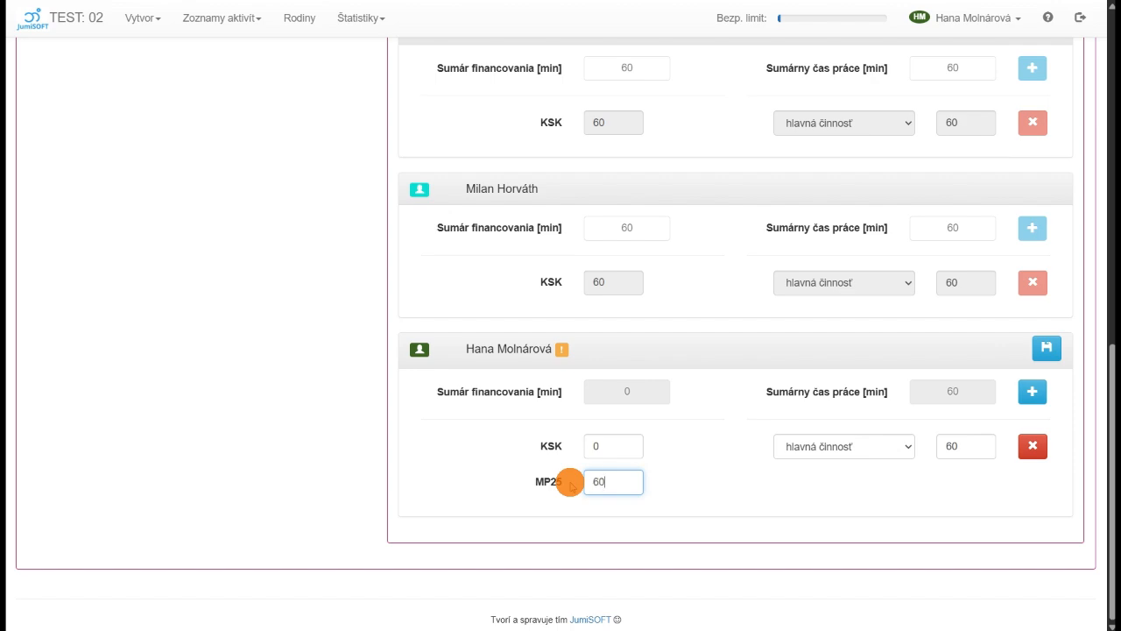
{"action": "type", "text": "60"}
{"action": "left_click", "coordinate": [1046, 347]}
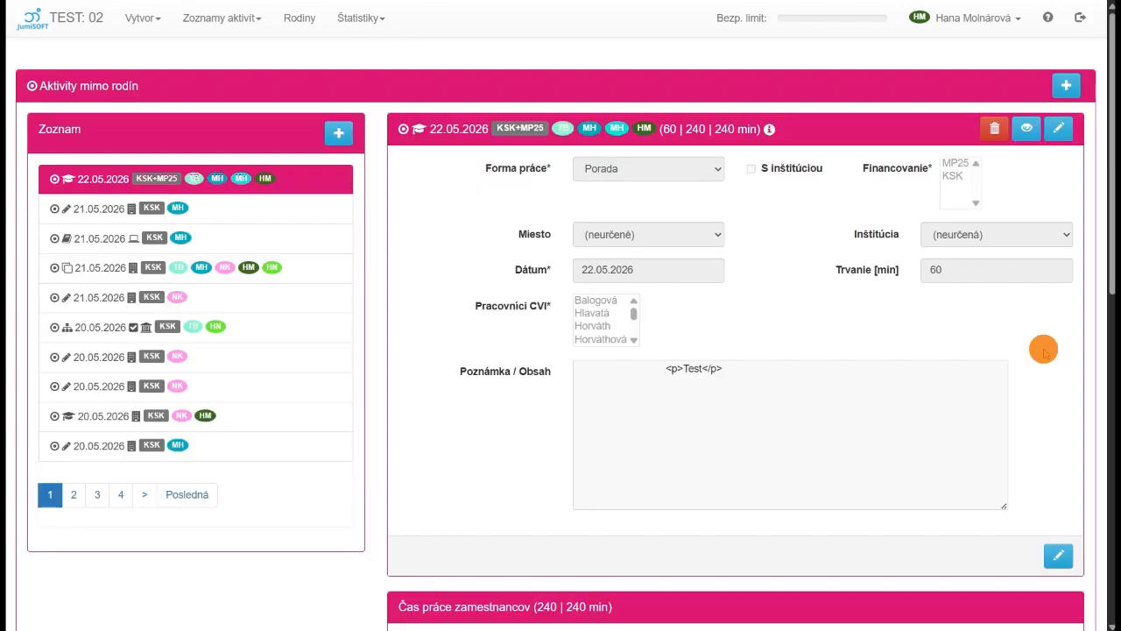
- Split the project-financed employee's financing into 30 minutes for KSK and 30 minutes for MP25, and save it
{"action": "scroll", "coordinate": [720, 434], "scroll_direction": "up", "scroll_amount": 9}
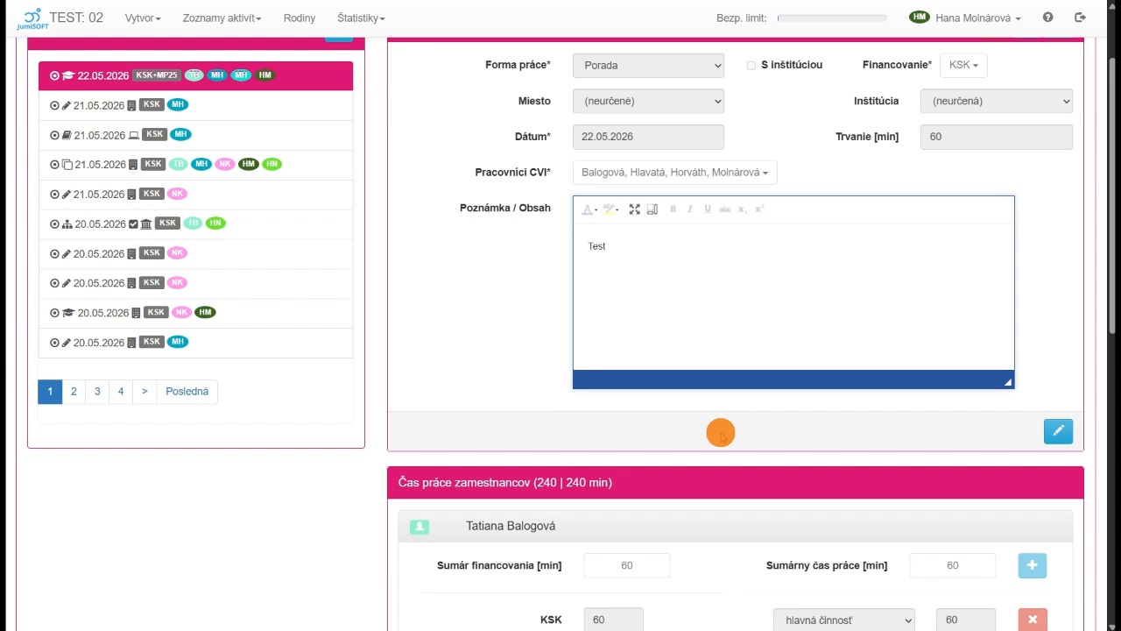
{"action": "scroll", "coordinate": [721, 434], "scroll_direction": "down", "scroll_amount": 6}
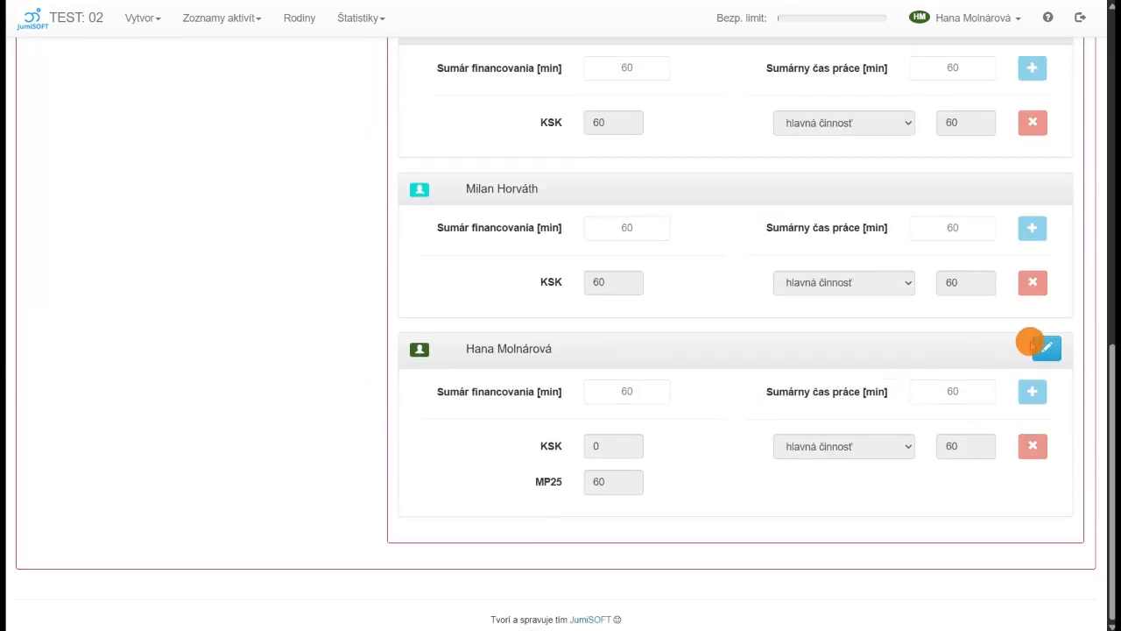
{"action": "left_click", "coordinate": [1047, 346]}
{"action": "left_click", "coordinate": [580, 447]}
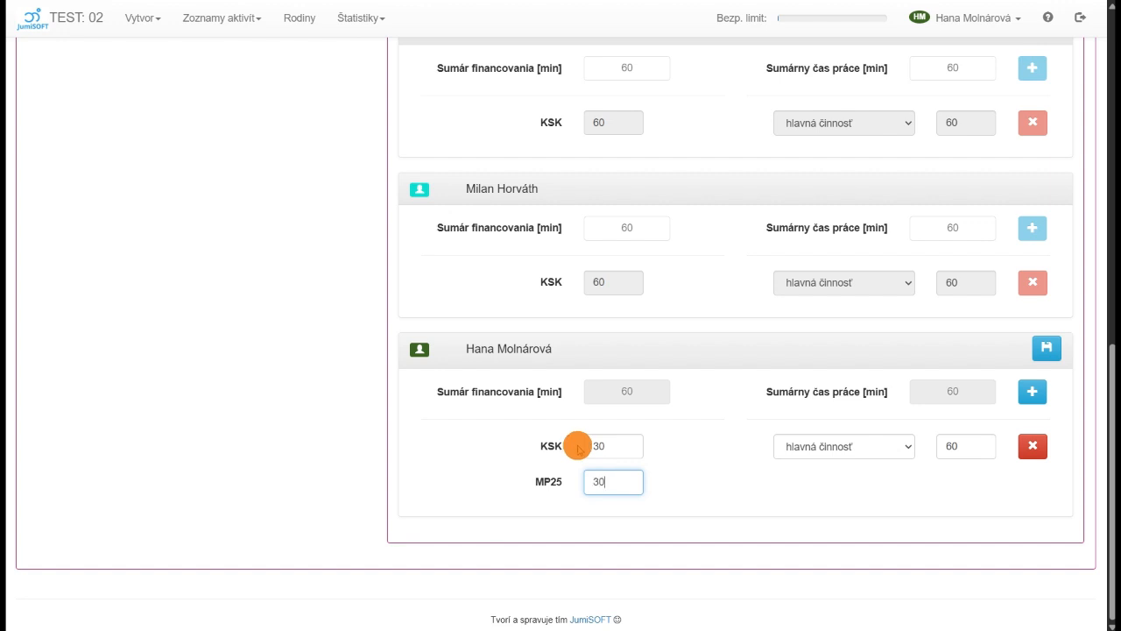
{"action": "left_click", "coordinate": [1045, 348]}
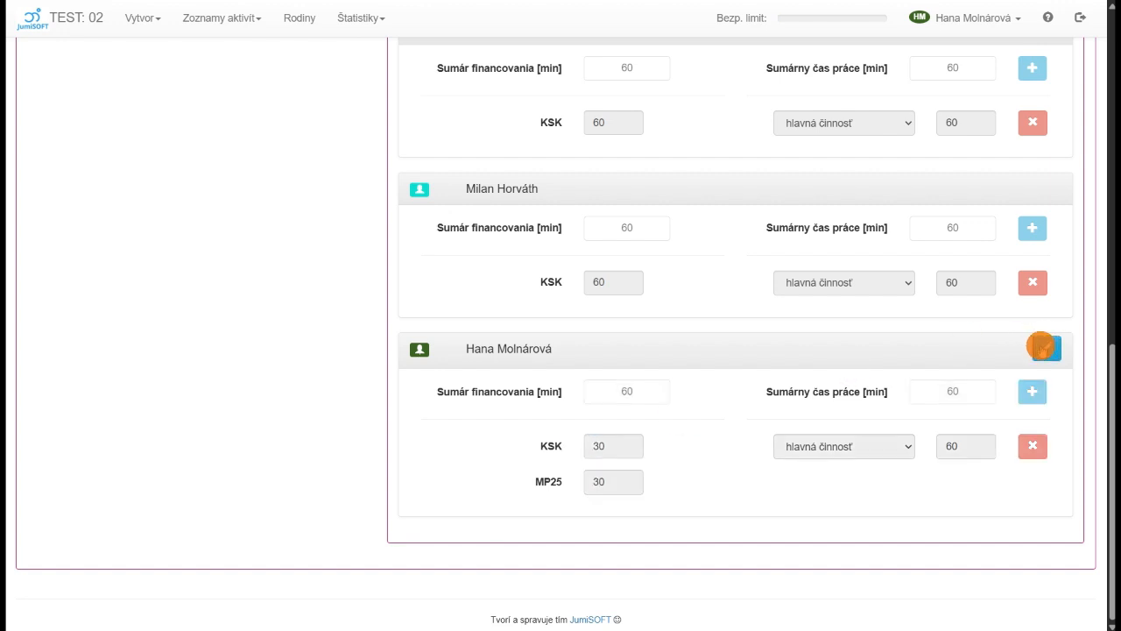
- Save the employee's KSK financing as 15 minutes and check how the employee's record and the activity list flag it
{"action": "left_click", "coordinate": [1041, 346]}
{"action": "left_click_drag", "start_coordinate": [632, 452], "coordinate": [524, 451]}
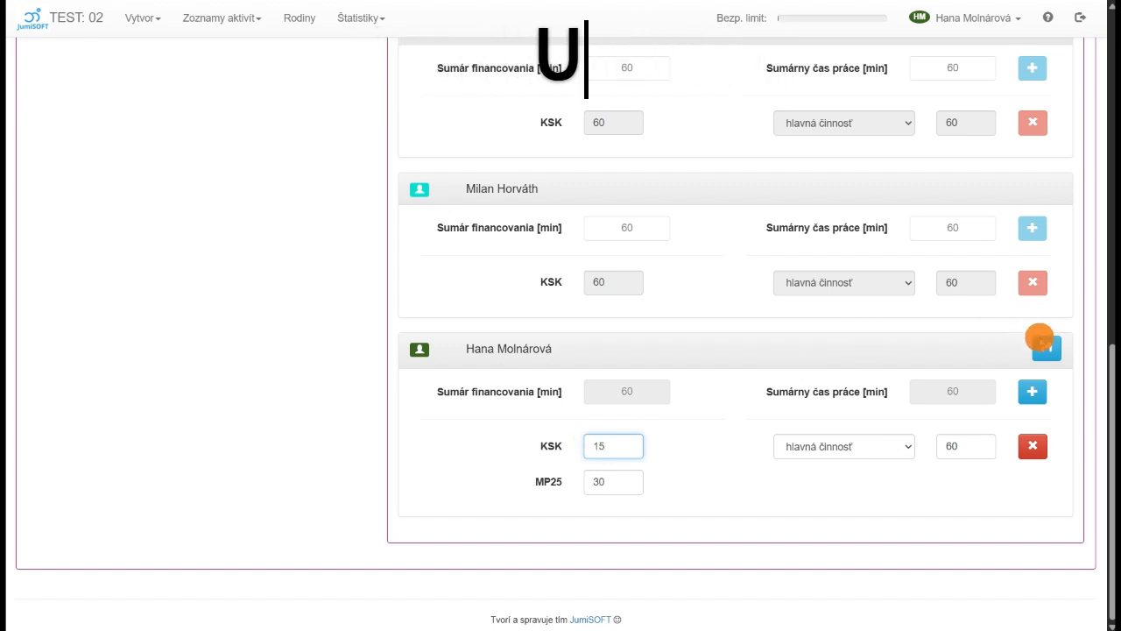
{"action": "left_click", "coordinate": [1042, 348]}
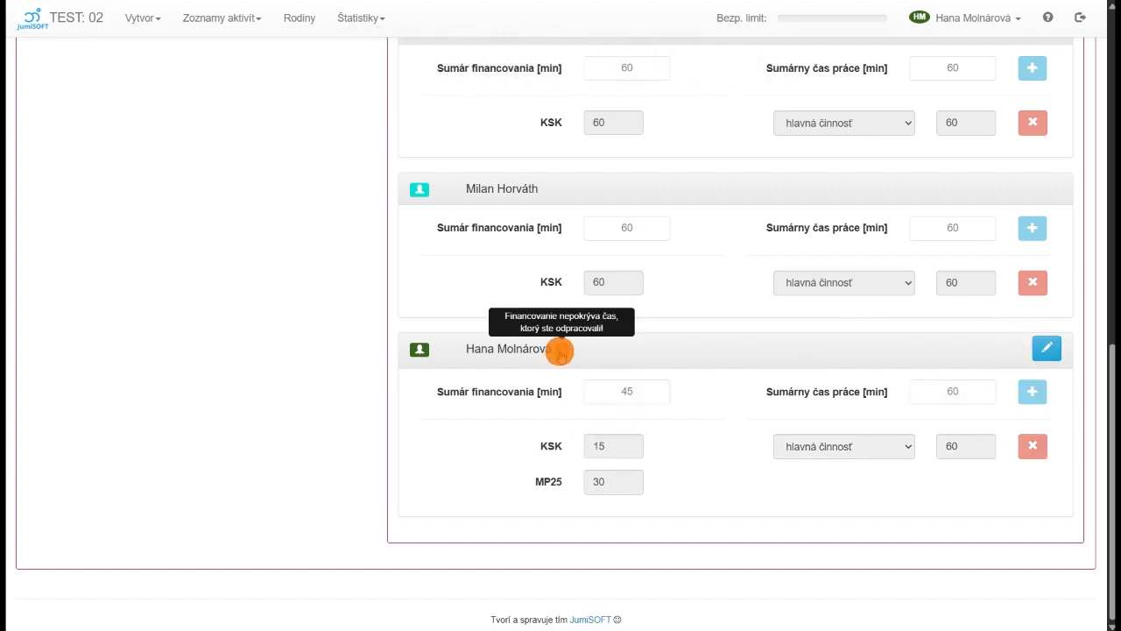
{"action": "scroll", "coordinate": [490, 402], "scroll_direction": "up", "scroll_amount": 7}
{"action": "scroll", "coordinate": [465, 409], "scroll_direction": "up", "scroll_amount": 2}
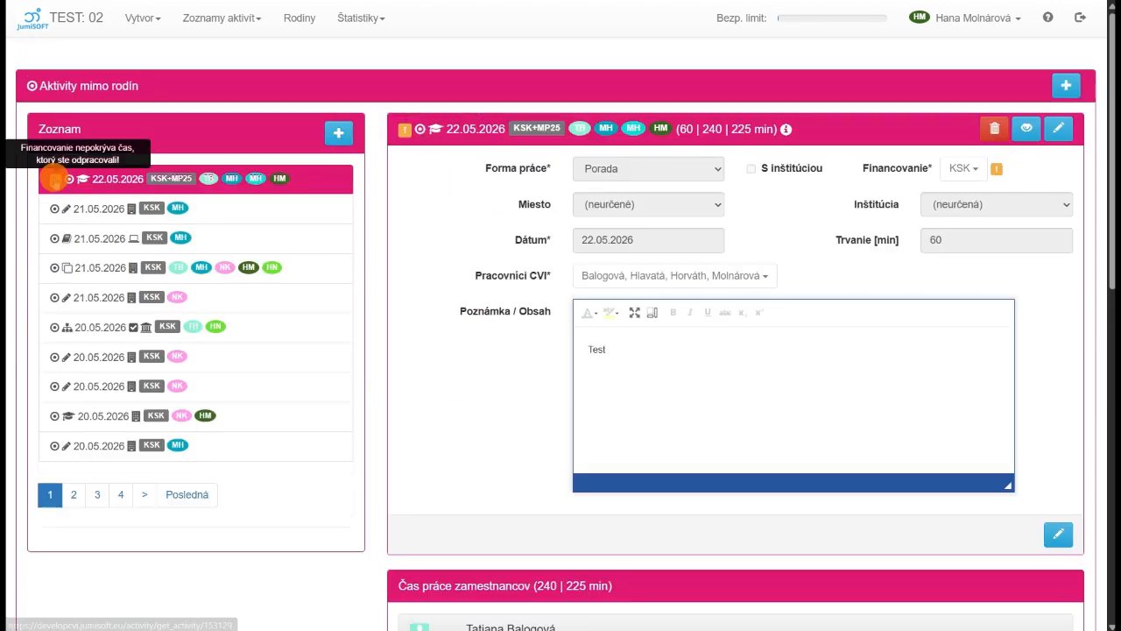
{"action": "scroll", "coordinate": [430, 350], "scroll_direction": "down", "scroll_amount": 7}
{"action": "scroll", "coordinate": [442, 359], "scroll_direction": "down", "scroll_amount": 2}
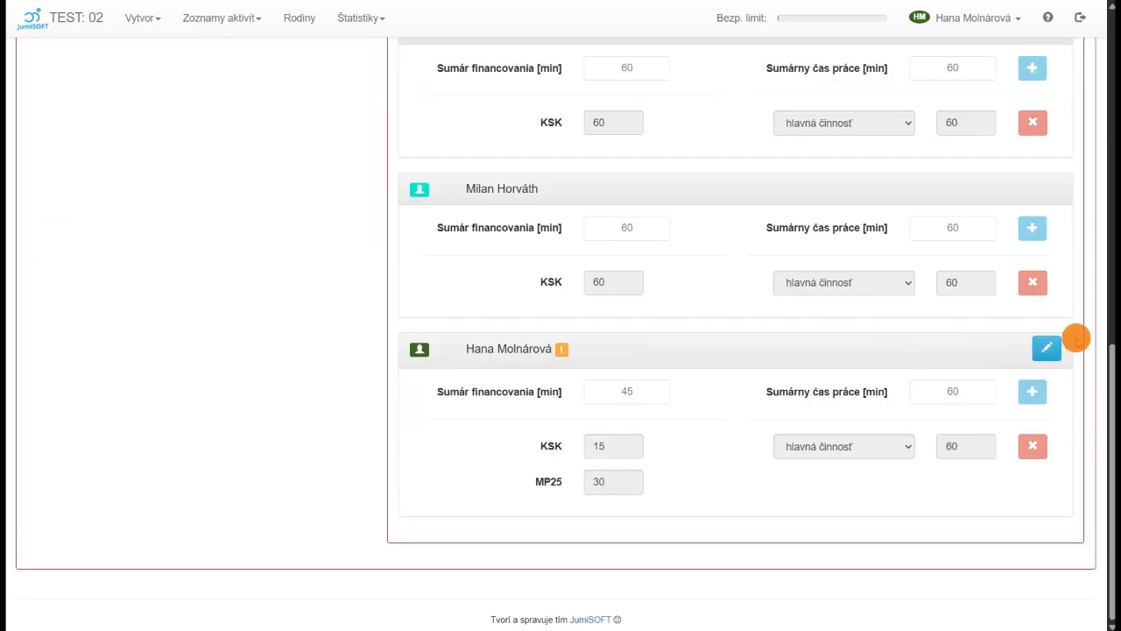
- Set the employee's KSK financing back to 30 minutes, save it, and check the activity's header
{"action": "left_click", "coordinate": [1047, 348]}
{"action": "left_click_drag", "start_coordinate": [625, 442], "coordinate": [564, 445]}
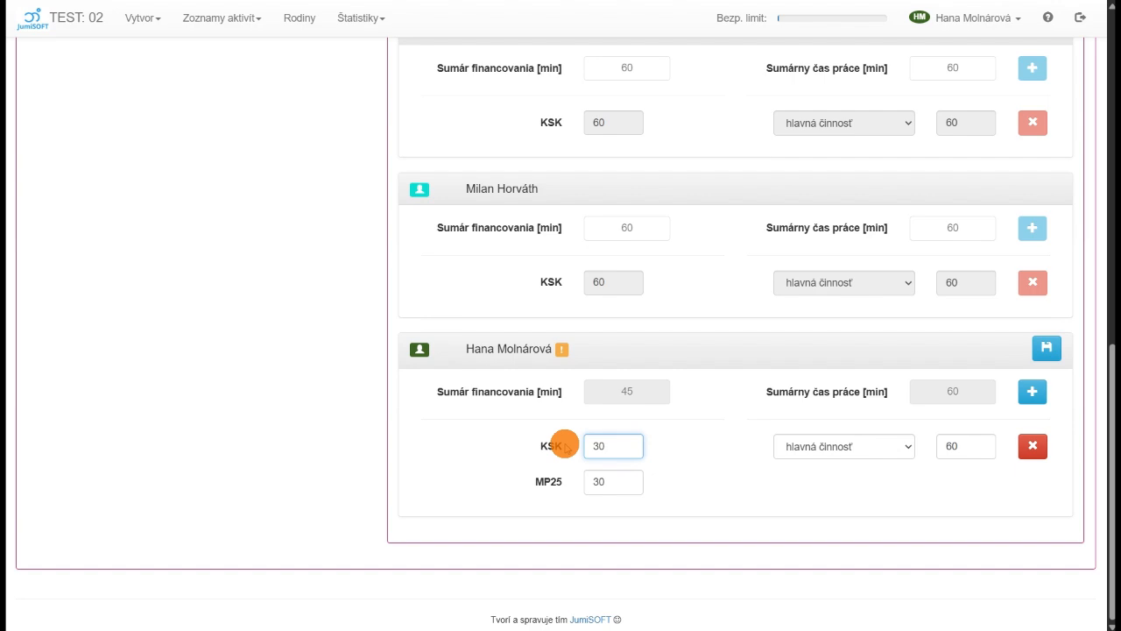
{"action": "left_click", "coordinate": [1047, 347]}
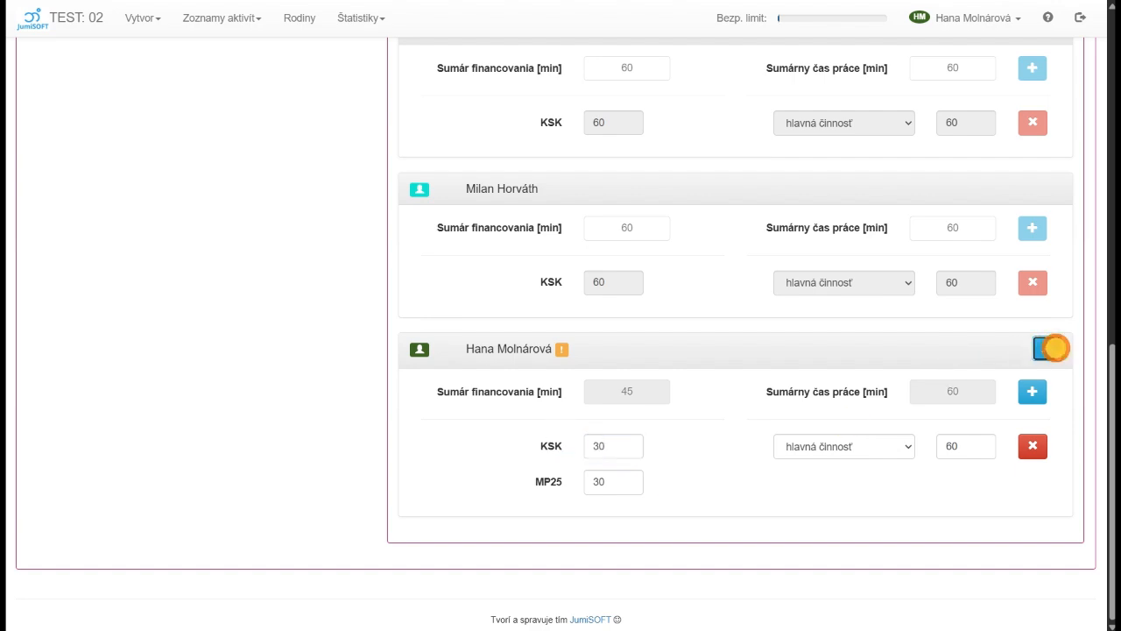
{"action": "scroll", "coordinate": [430, 391], "scroll_direction": "up", "scroll_amount": 10}
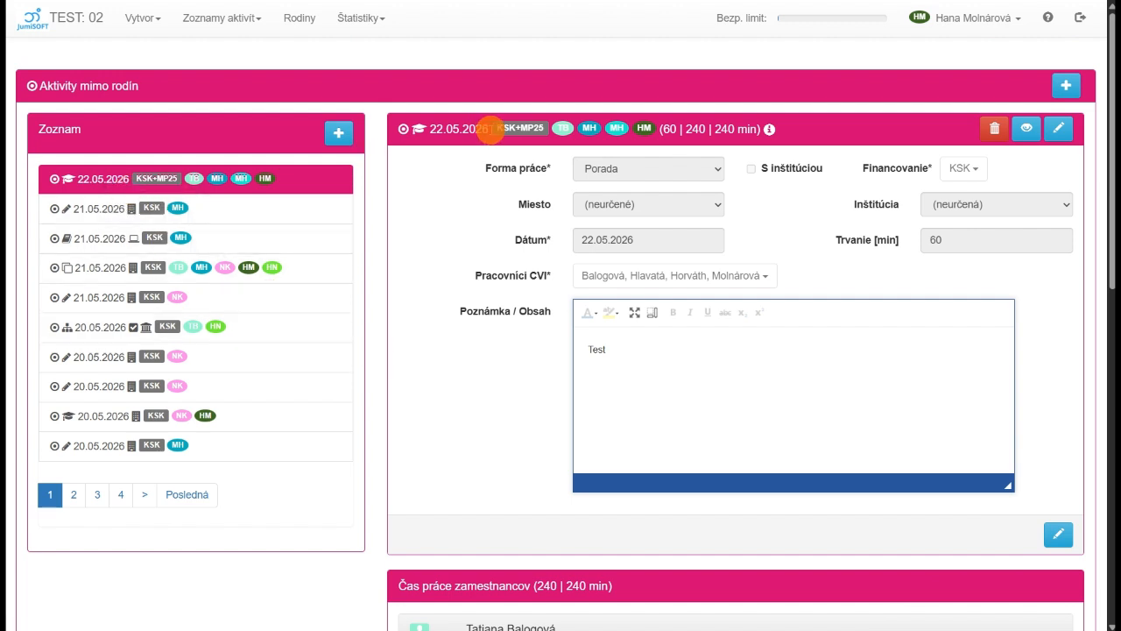
{"action": "mouse_move", "coordinate": [528, 131]}
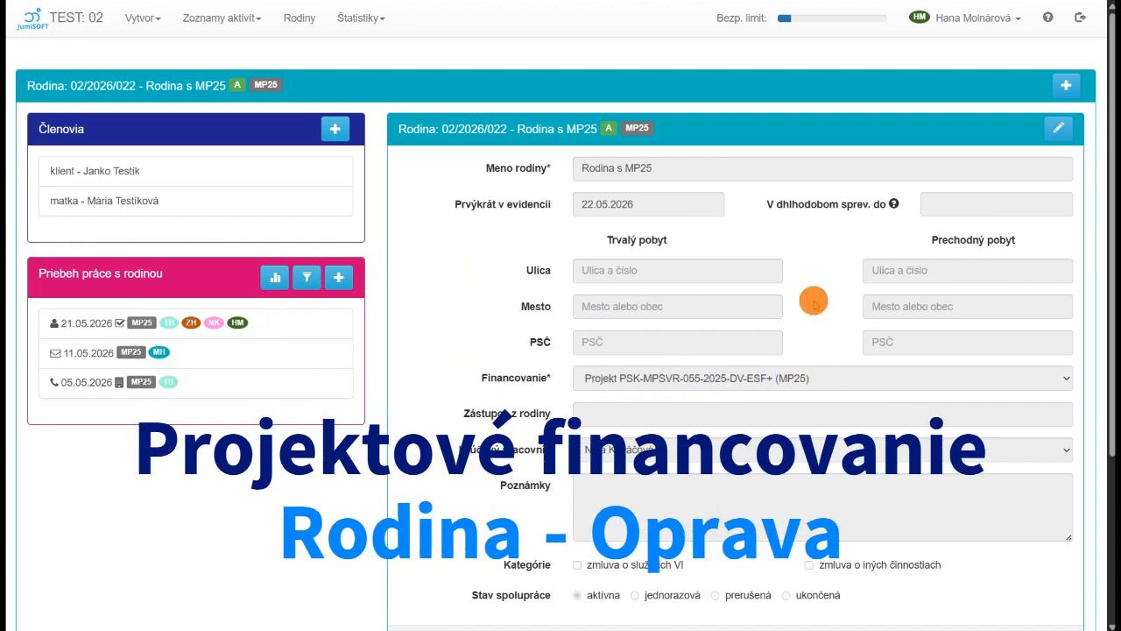
- Change the financing of the family Rodina s MP25 to VÚC Košice (KSK) and save the family record
{"action": "left_click", "coordinate": [1057, 128]}
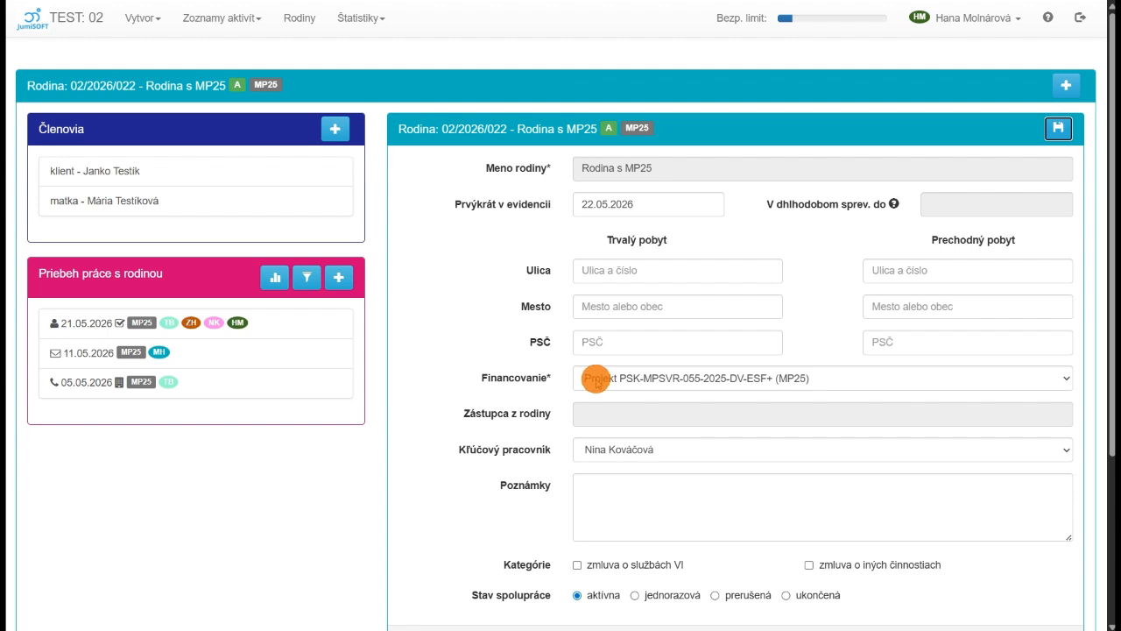
{"action": "left_click", "coordinate": [595, 378]}
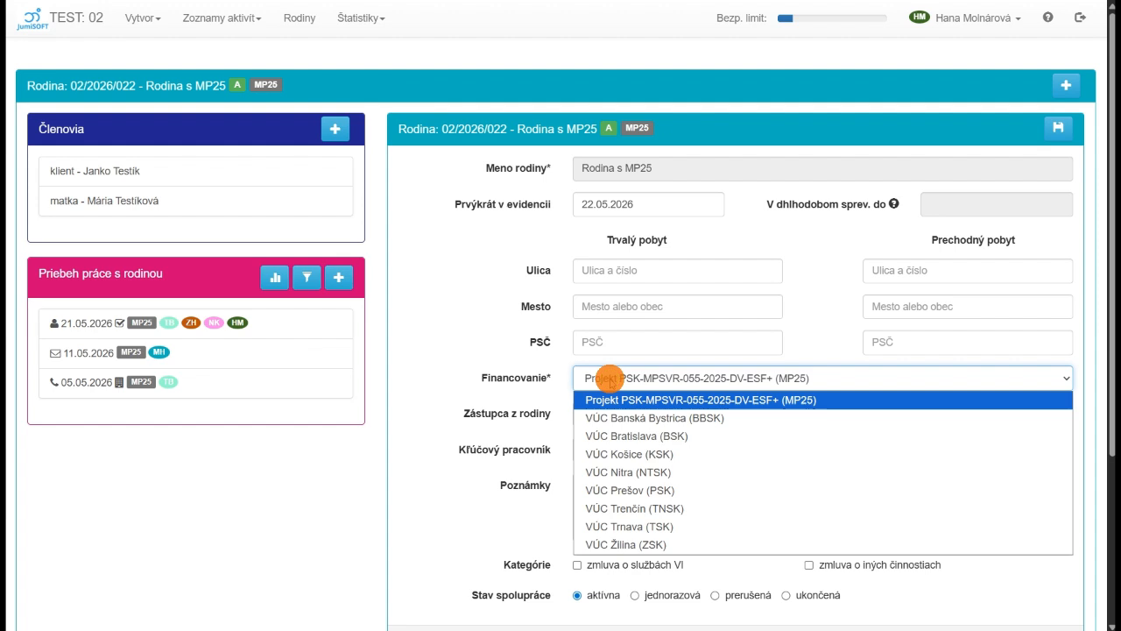
{"action": "left_click", "coordinate": [610, 453]}
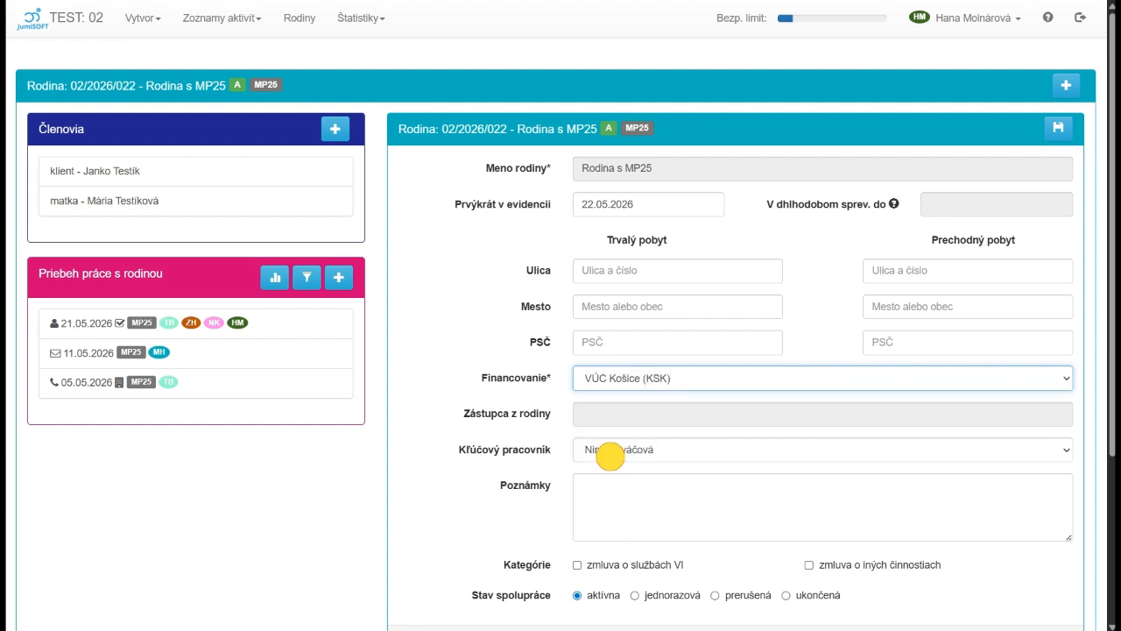
{"action": "left_click", "coordinate": [1057, 127]}
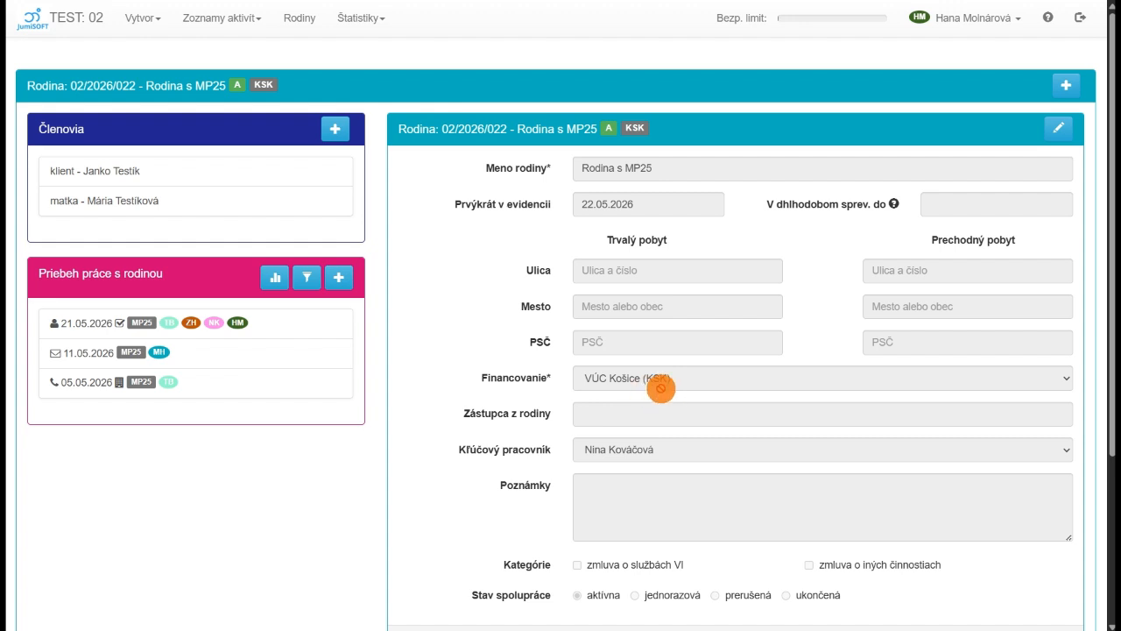
- Change the financing of the family's telephone consultation from 05.05.2026 to KSK and save it
{"action": "left_click", "coordinate": [77, 381]}
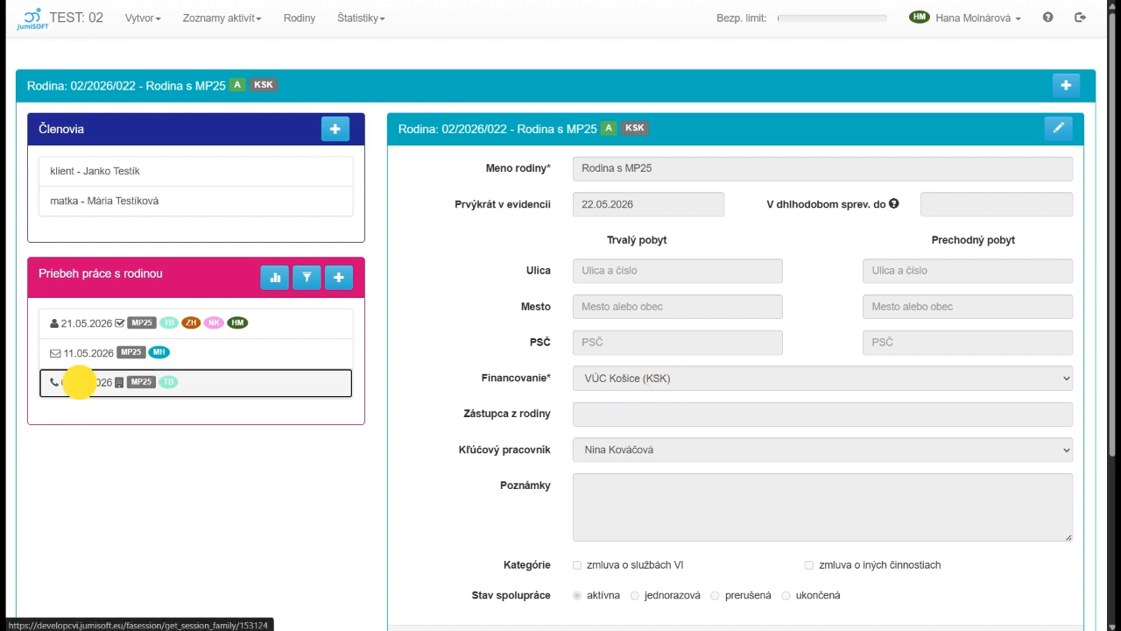
{"action": "left_click", "coordinate": [1058, 129]}
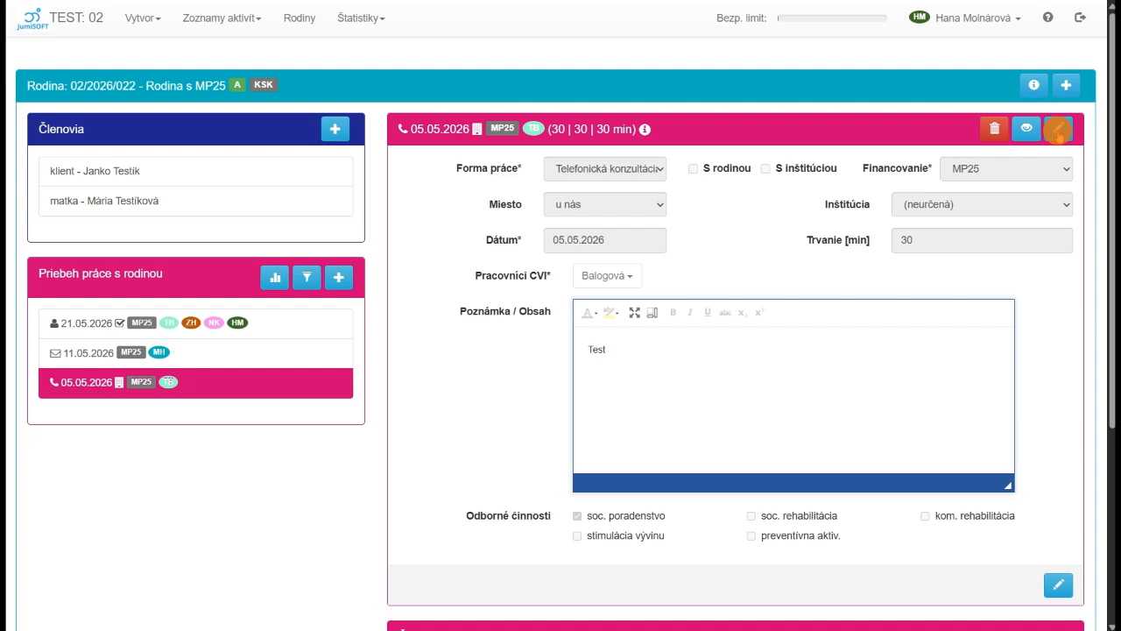
{"action": "left_click", "coordinate": [1012, 169]}
{"action": "left_click", "coordinate": [987, 205]}
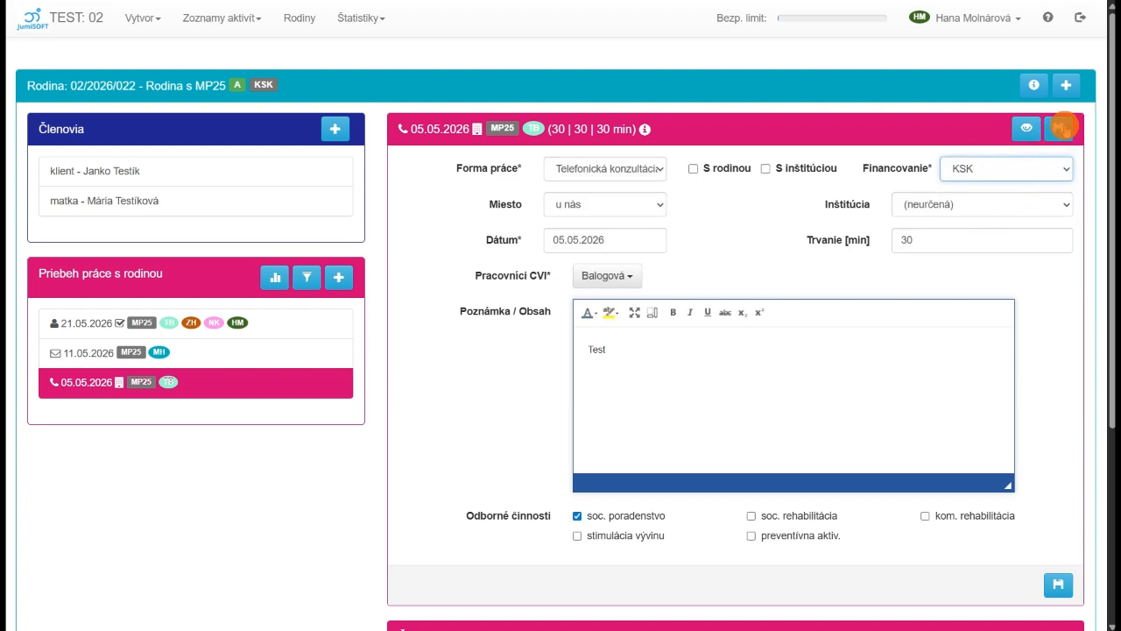
{"action": "left_click", "coordinate": [1060, 128]}
- Change the financing of the family's e-mail consultation from 11.05.2026 to KSK and save it
{"action": "left_click", "coordinate": [55, 353]}
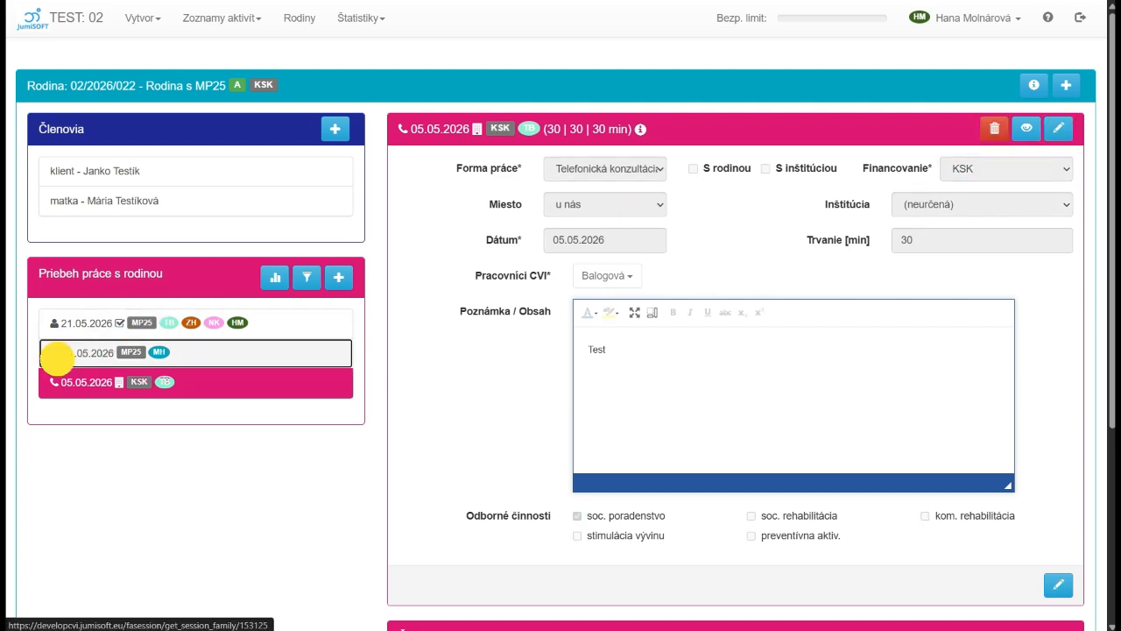
{"action": "left_click", "coordinate": [1058, 129]}
{"action": "left_click", "coordinate": [990, 168]}
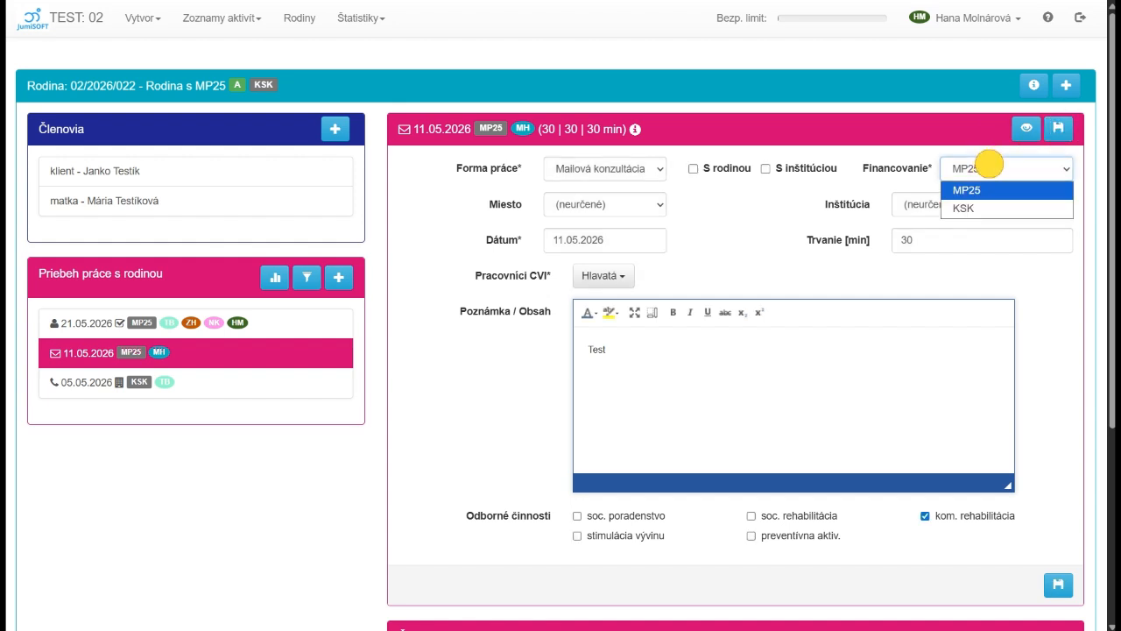
{"action": "left_click", "coordinate": [966, 208]}
{"action": "left_click", "coordinate": [1058, 129]}
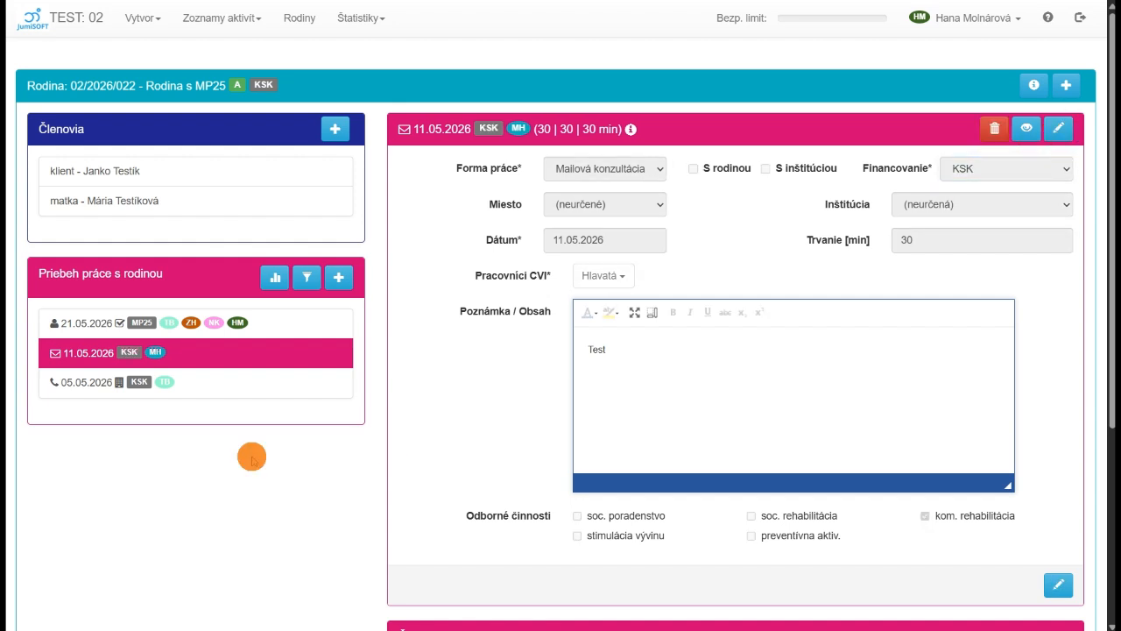
- Change the financing of the family's personal consultation from 21.05.2026 to KSK+MP25 and save it
{"action": "left_click", "coordinate": [80, 323]}
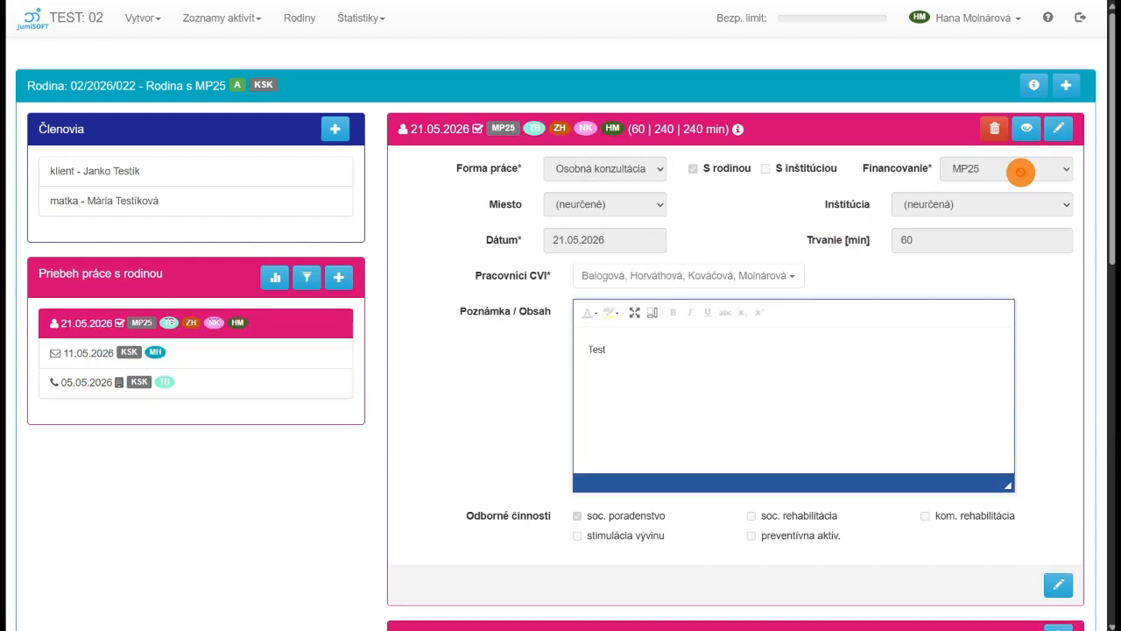
{"action": "left_click", "coordinate": [1058, 129]}
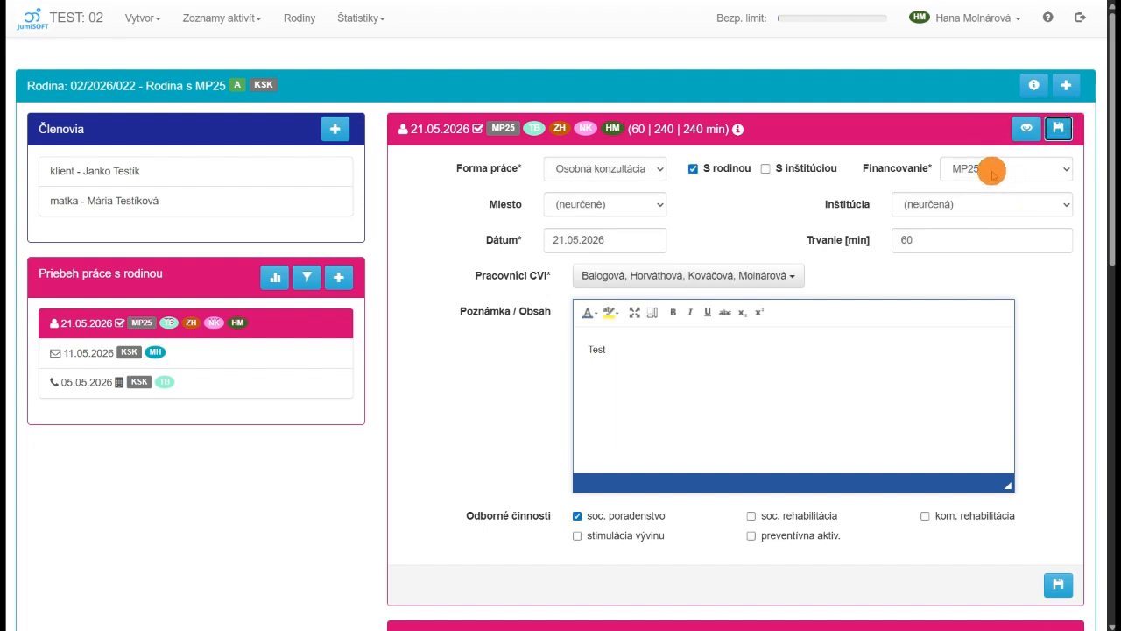
{"action": "left_click", "coordinate": [992, 169]}
{"action": "left_click", "coordinate": [968, 208]}
{"action": "left_click", "coordinate": [1058, 129]}
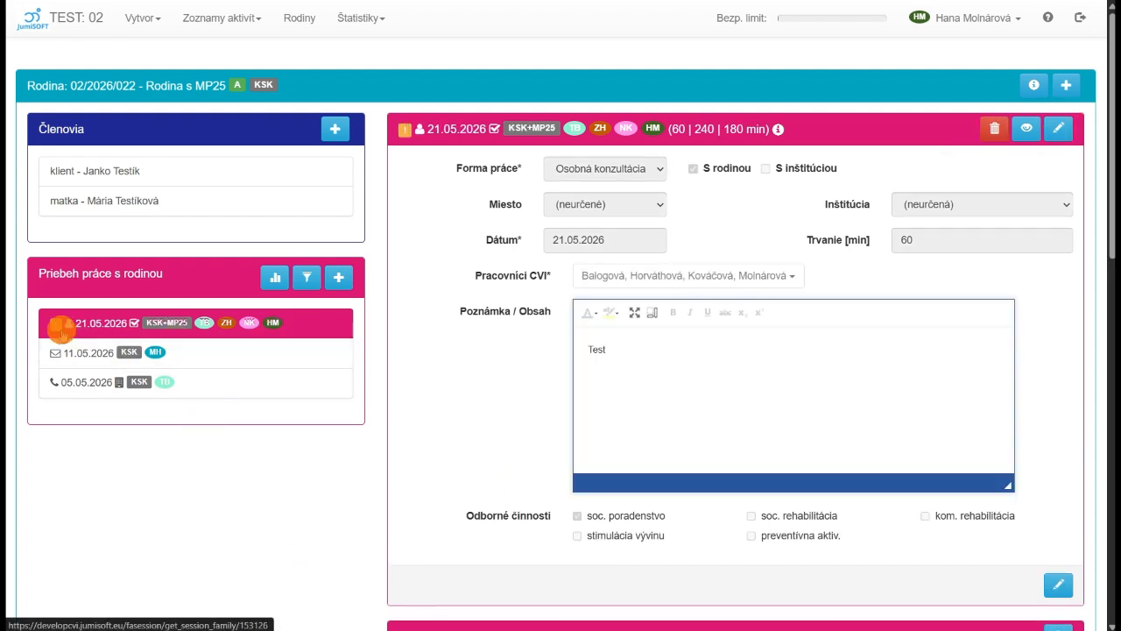
- In the consultation's employee work times, set the flagged employee's MP25 financing to 60 minutes, save it, and check the consultation's header
{"action": "scroll", "coordinate": [520, 377], "scroll_direction": "down", "scroll_amount": 7}
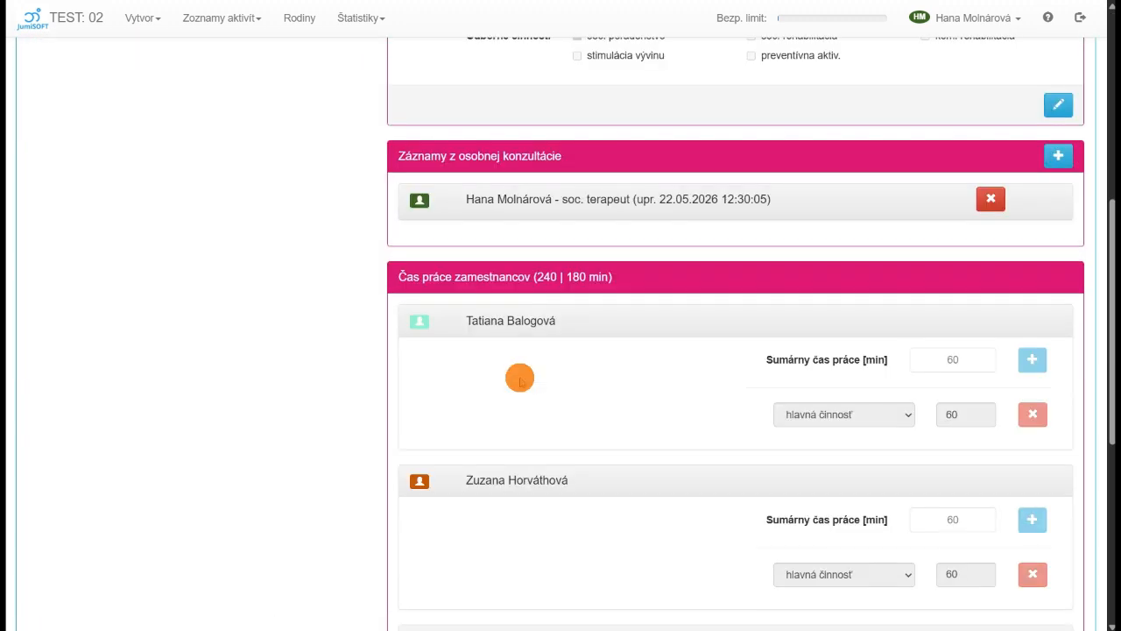
{"action": "scroll", "coordinate": [524, 377], "scroll_direction": "down", "scroll_amount": 4}
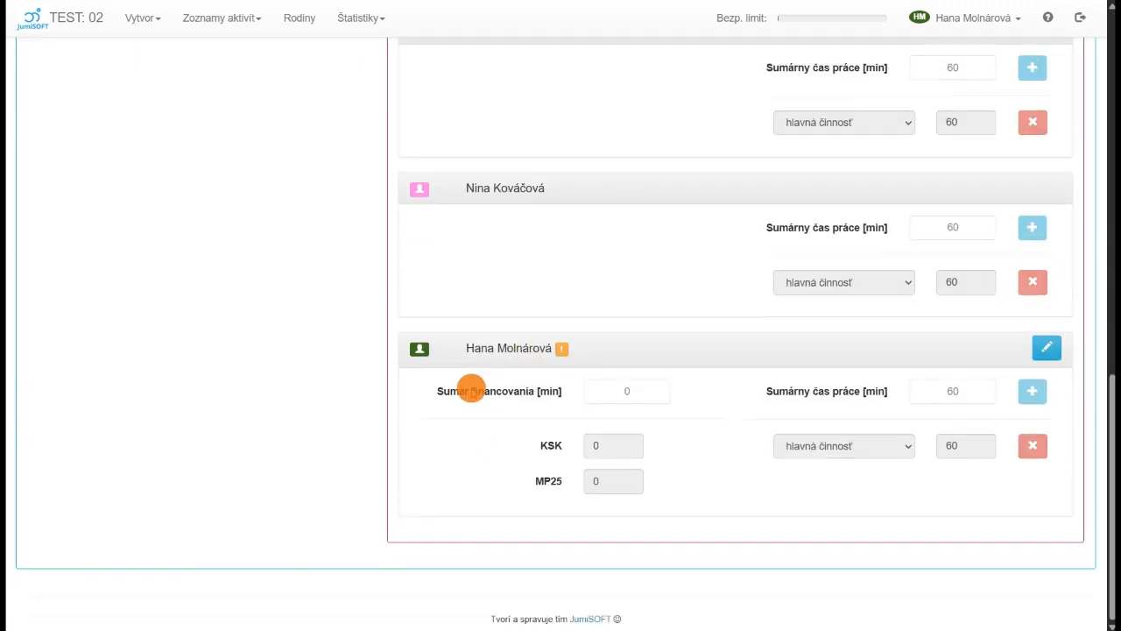
{"action": "left_click", "coordinate": [1046, 347]}
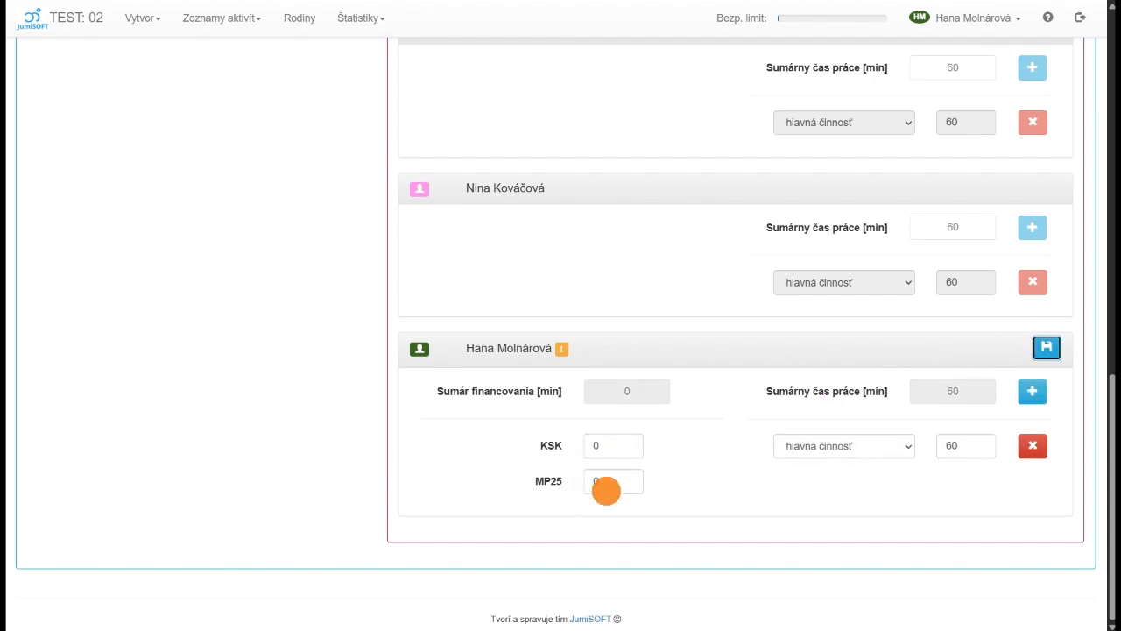
{"action": "left_click_drag", "start_coordinate": [608, 483], "coordinate": [577, 481]}
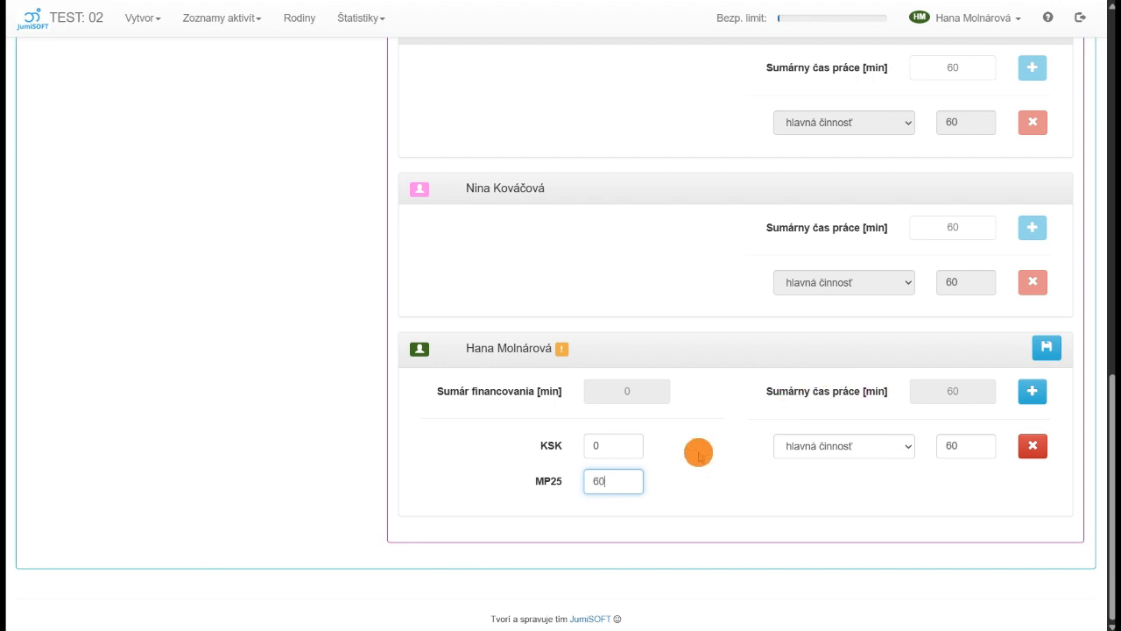
{"action": "left_click", "coordinate": [1047, 347]}
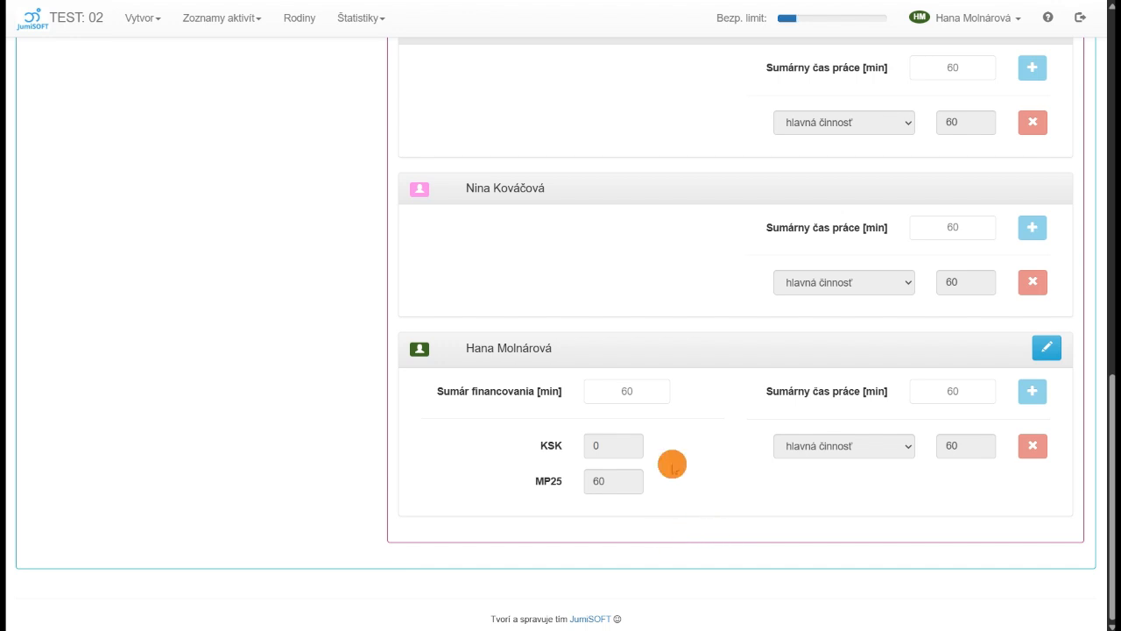
{"action": "scroll", "coordinate": [453, 481], "scroll_direction": "up", "scroll_amount": 15}
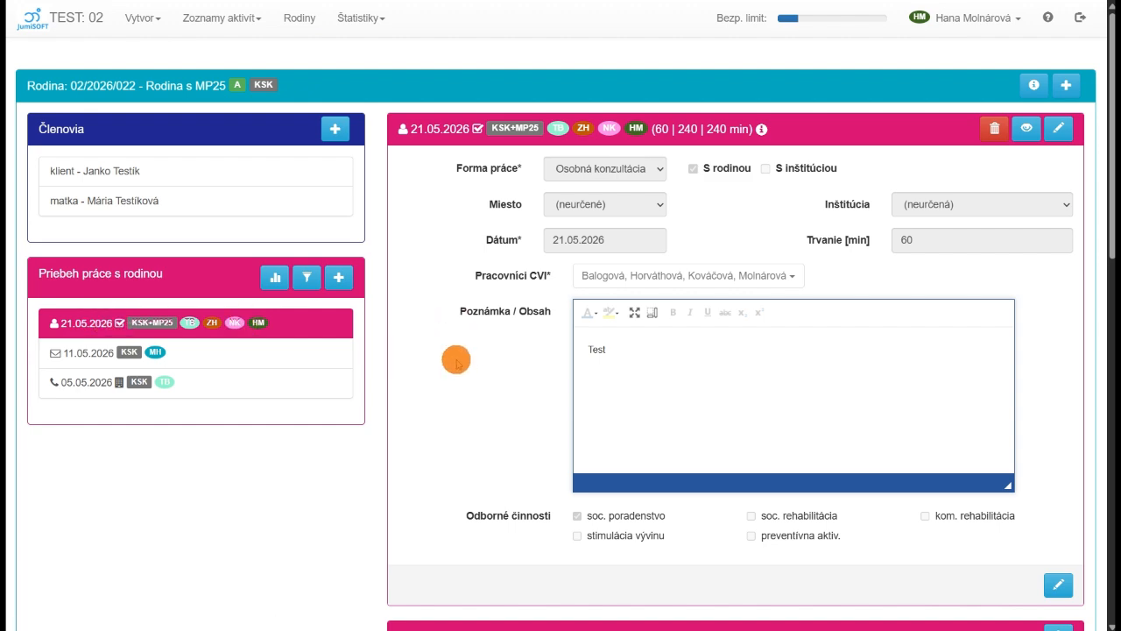
{"action": "scroll", "coordinate": [438, 333], "scroll_direction": "down", "scroll_amount": 7}
{"action": "scroll", "coordinate": [440, 335], "scroll_direction": "down", "scroll_amount": 3}
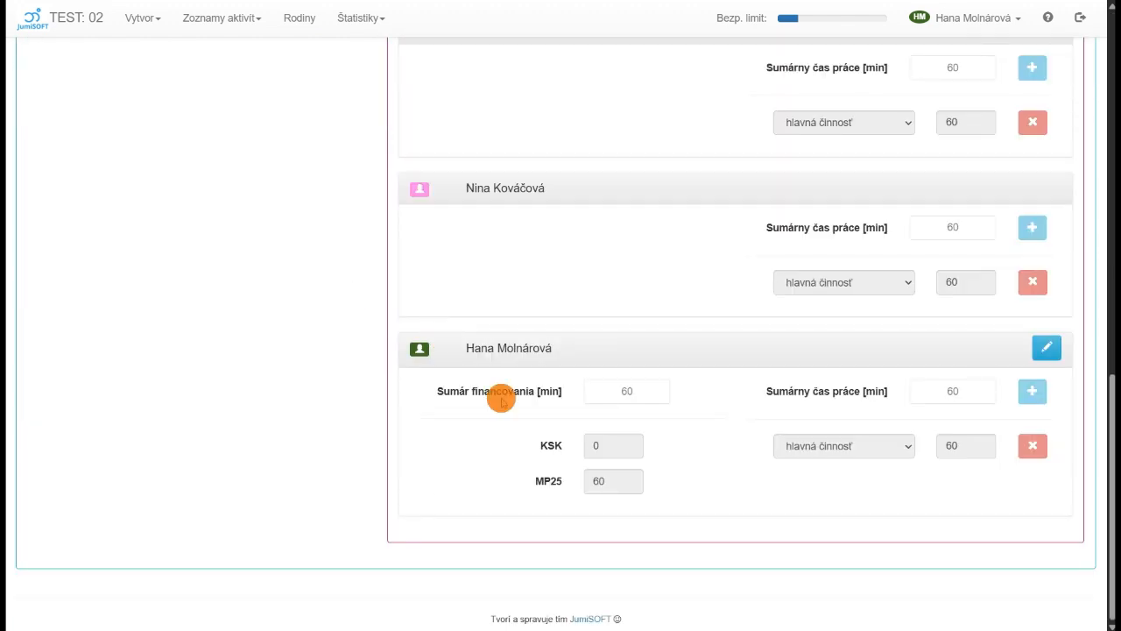
{"action": "scroll", "coordinate": [497, 492], "scroll_direction": "up", "scroll_amount": 10}
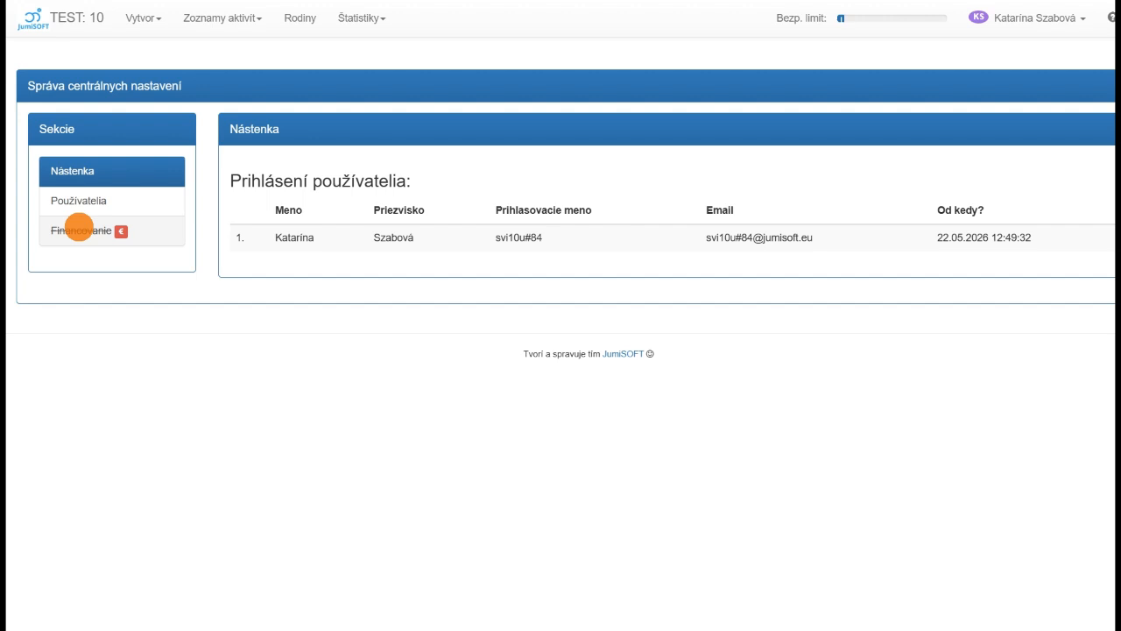
- Open the locked Financovanie section in the central settings and review the Projektové financovanie premium feature with its packages
{"action": "left_click", "coordinate": [164, 229]}
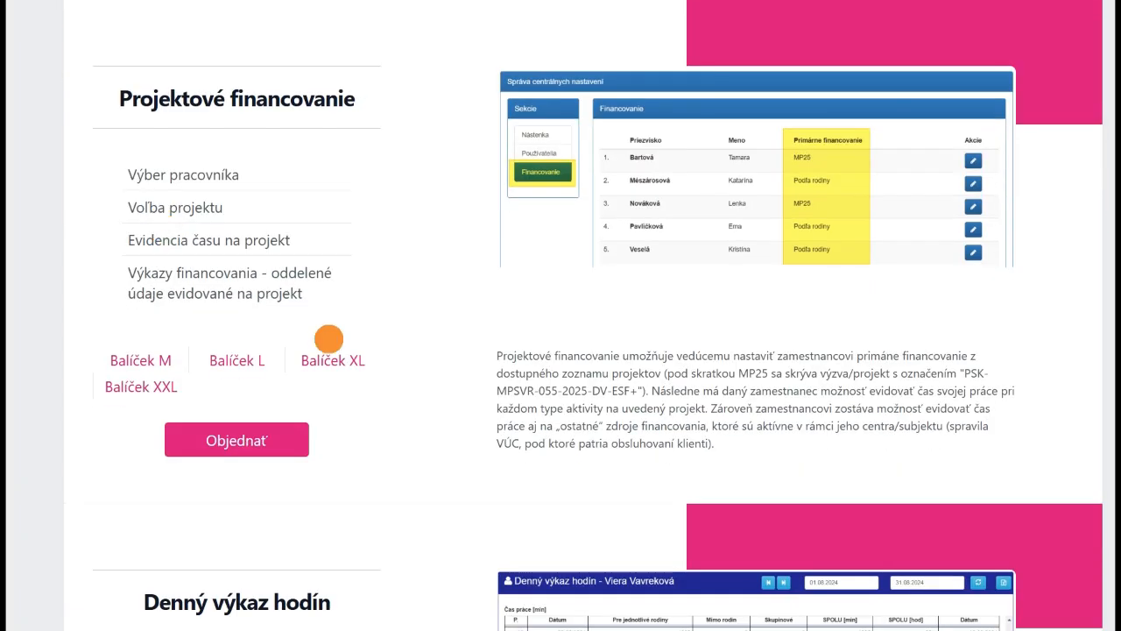
{"action": "scroll", "coordinate": [374, 335], "scroll_direction": "up", "scroll_amount": 1}
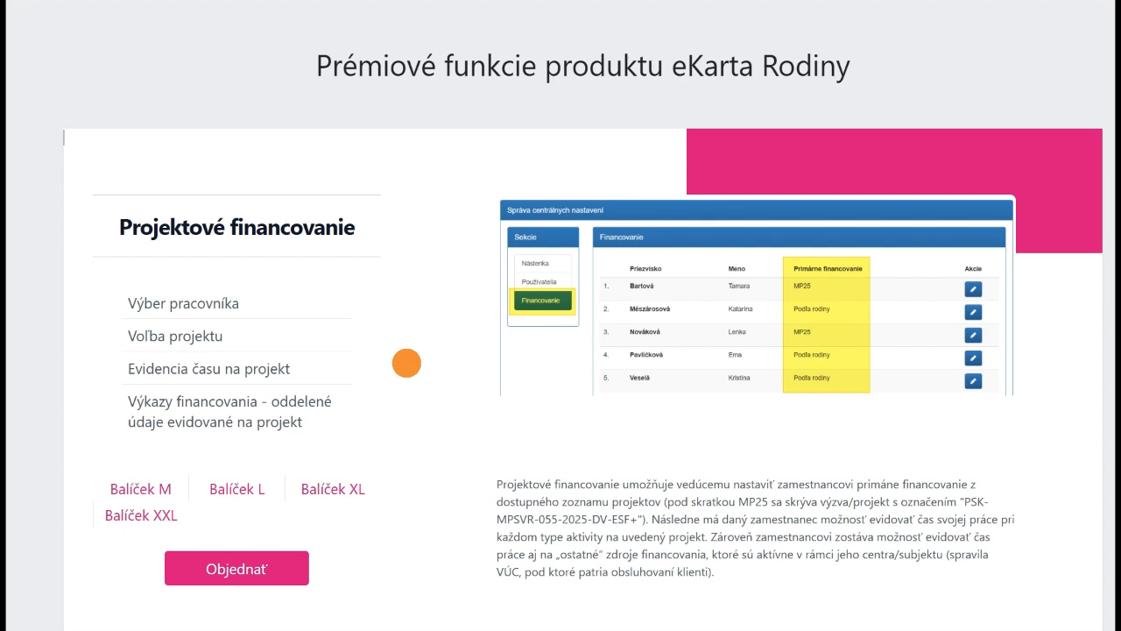
{"action": "scroll", "coordinate": [406, 362], "scroll_direction": "down", "scroll_amount": 1}
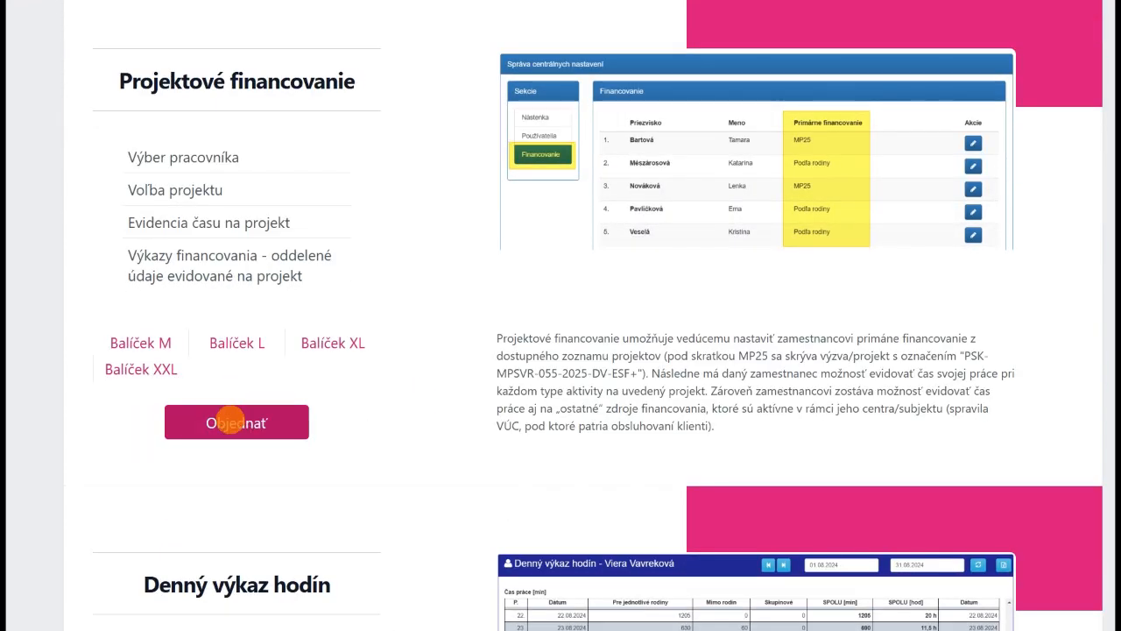